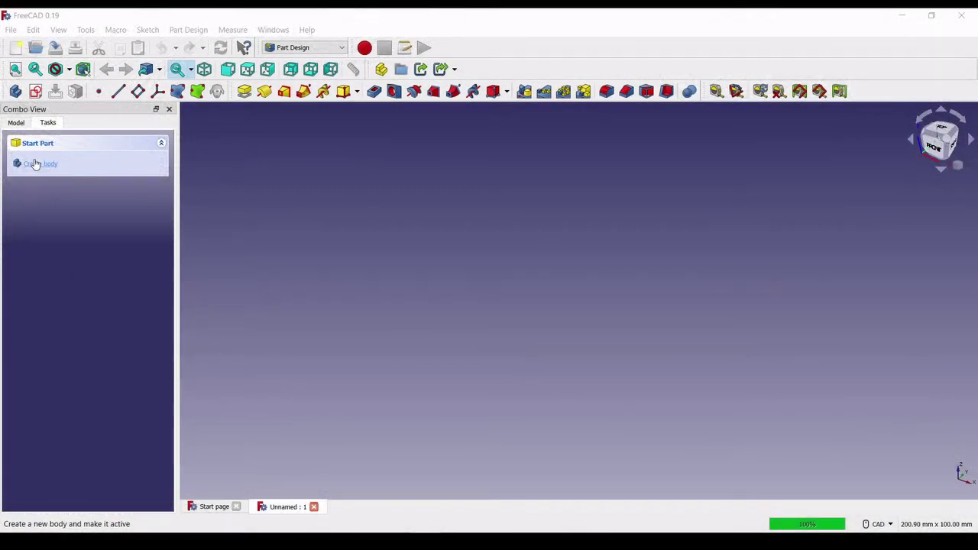
# Create a new body in Part Design and start a sketch on its XY_Plane
pyautogui.click(35, 164)
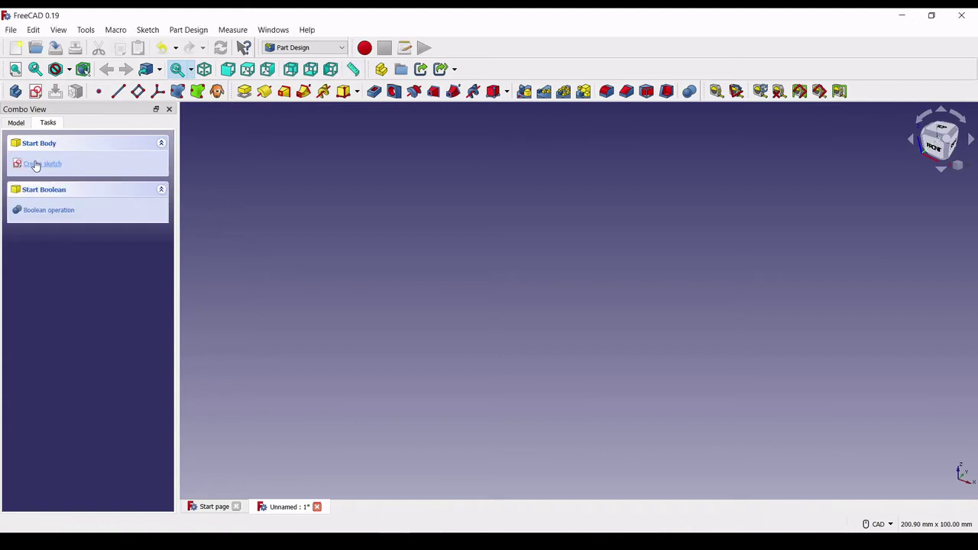
pyautogui.click(45, 166)
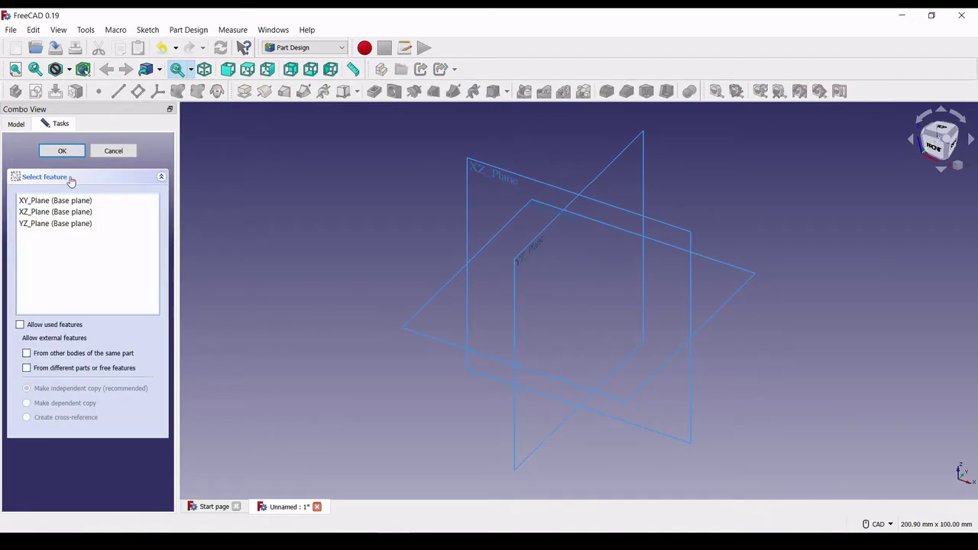
pyautogui.click(55, 200)
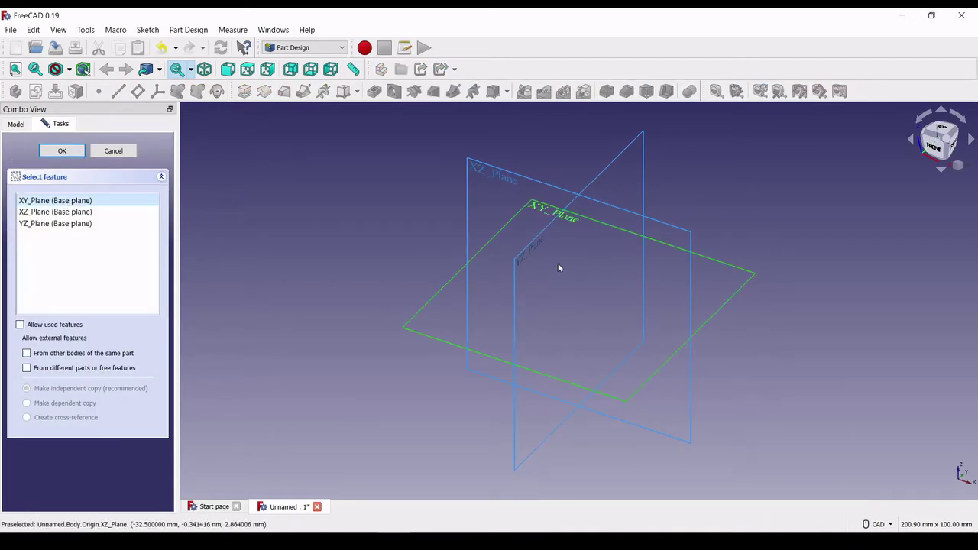
pyautogui.click(70, 152)
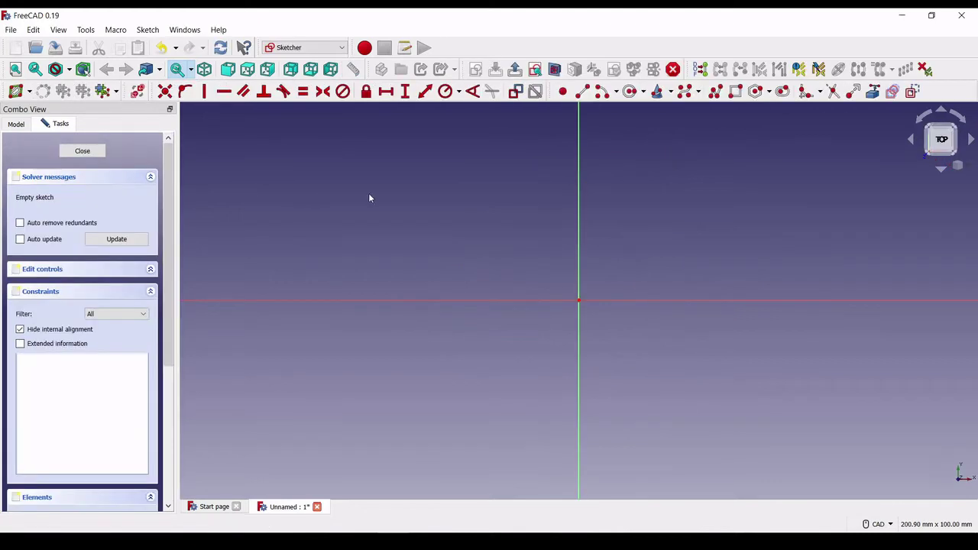
# Draw a rectangle with corners above-left and below-right of the origin
pyautogui.click(737, 92)
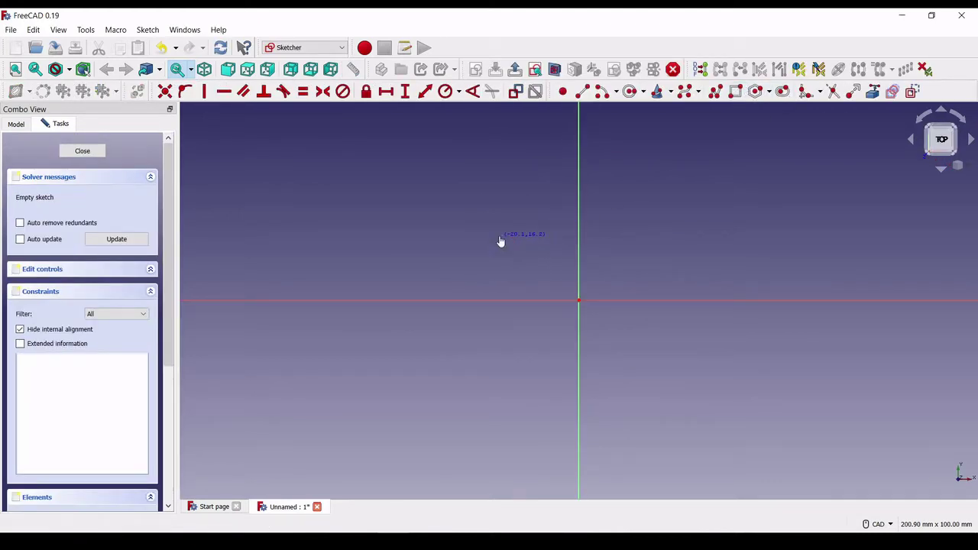
pyautogui.click(499, 236)
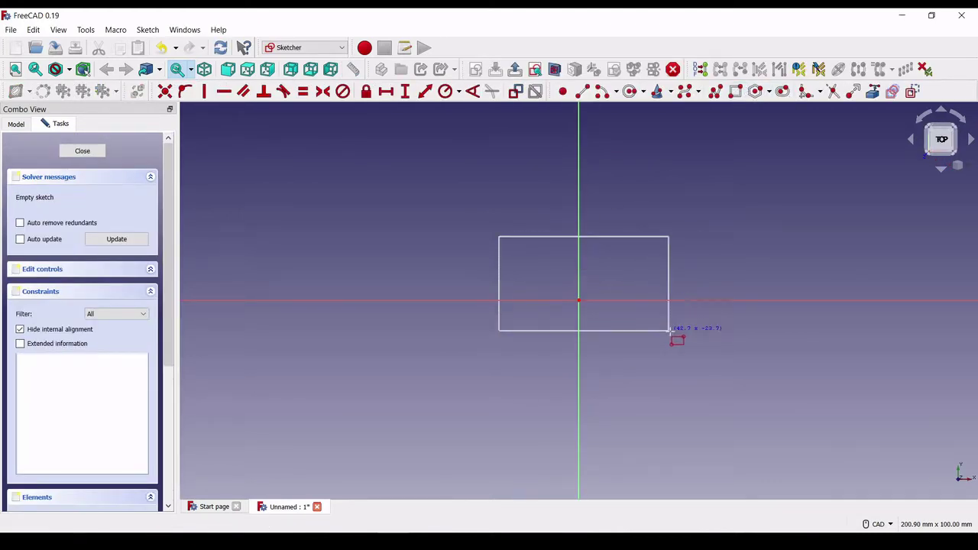
pyautogui.click(665, 370)
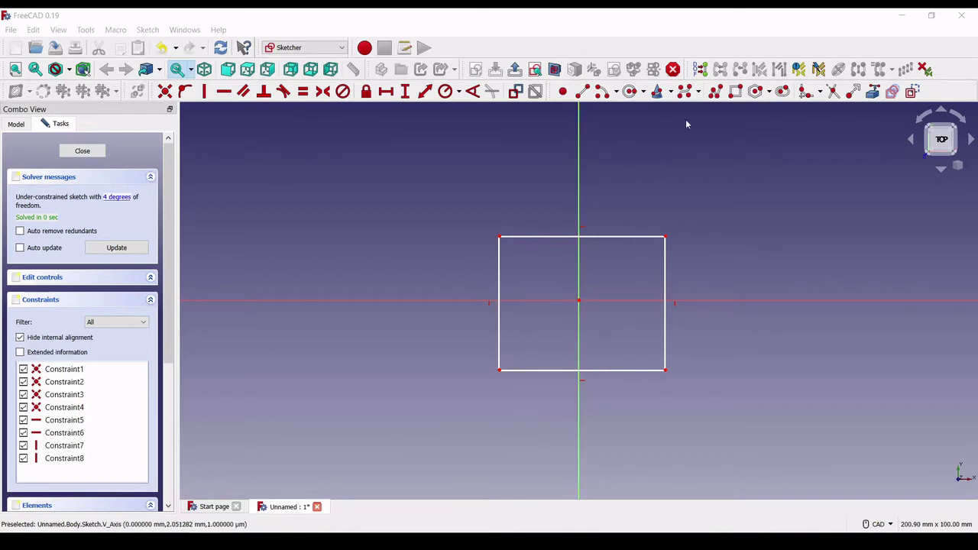
# Add 25 mm horizontal distances from the origin to the right and left sides
pyautogui.click(385, 92)
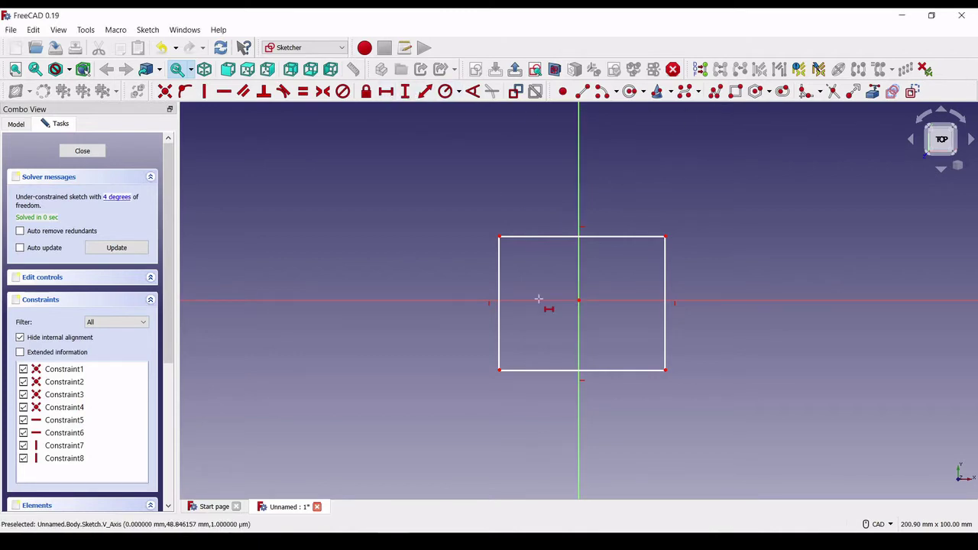
pyautogui.click(665, 370)
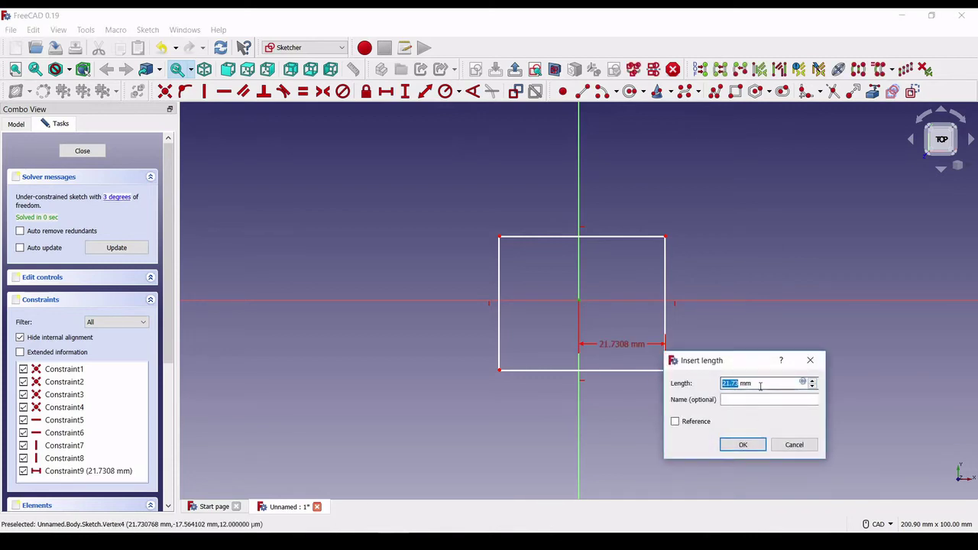
pyautogui.moveTo(756, 384); pyautogui.dragTo(677, 383)
pyautogui.write('25')
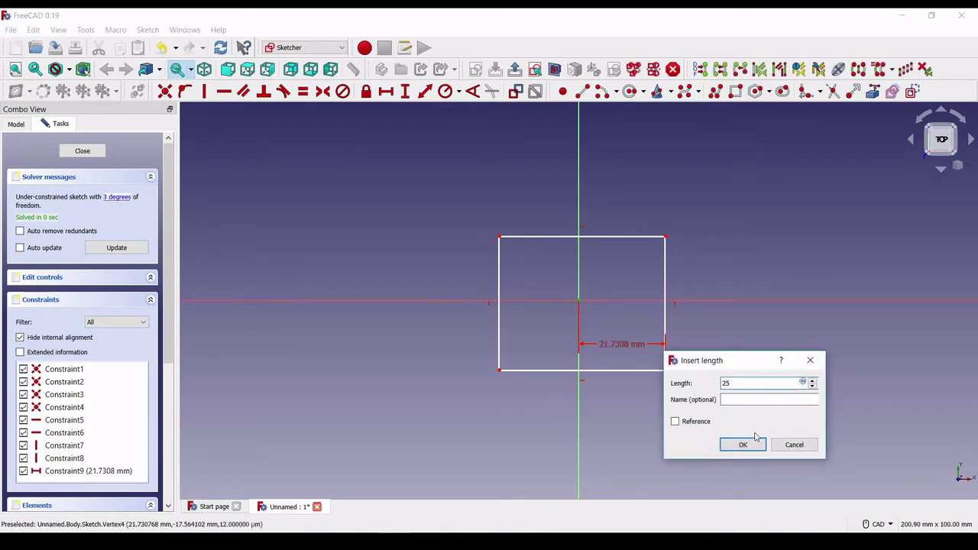
pyautogui.click(742, 444)
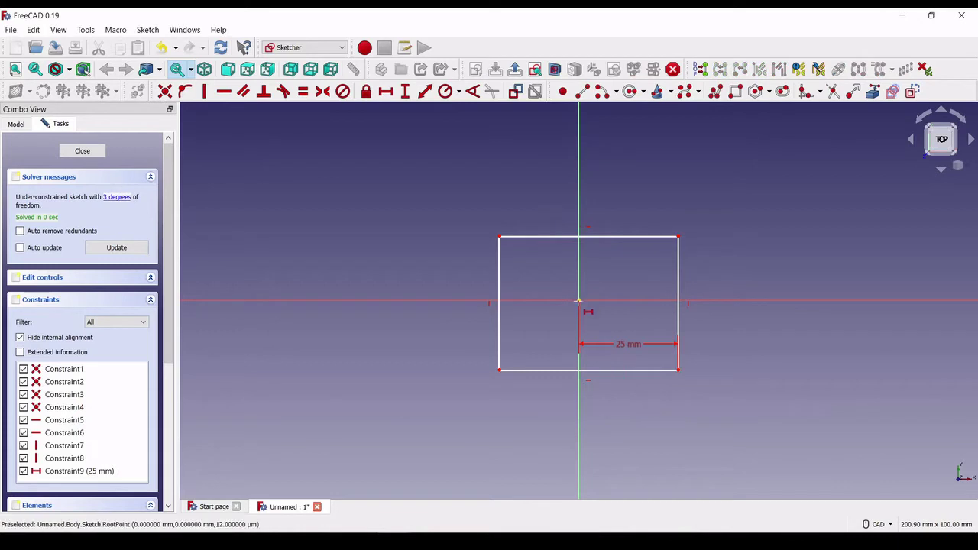
pyautogui.click(498, 238)
pyautogui.write('25')
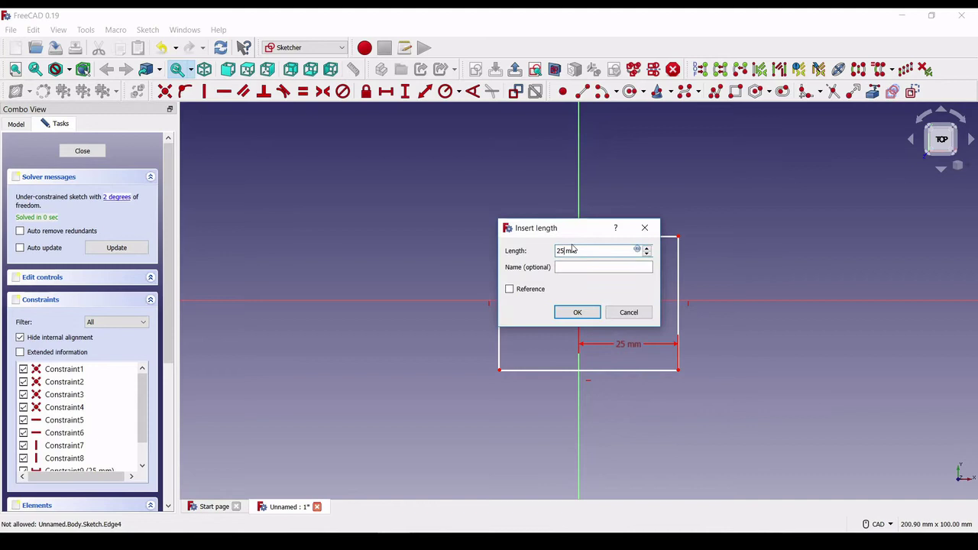
pyautogui.press('Return')
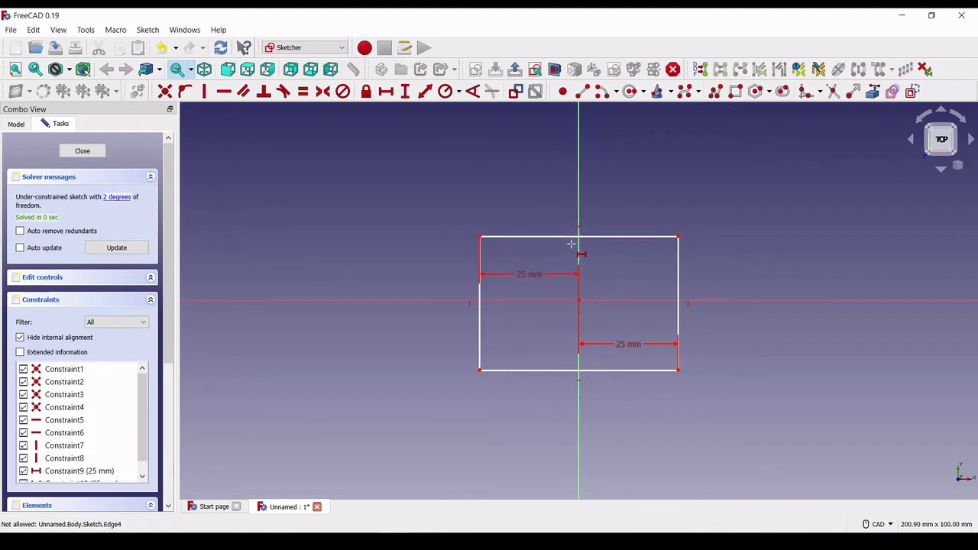
# Add 25 mm vertical distances from the origin to the top and bottom sides
pyautogui.click(406, 91)
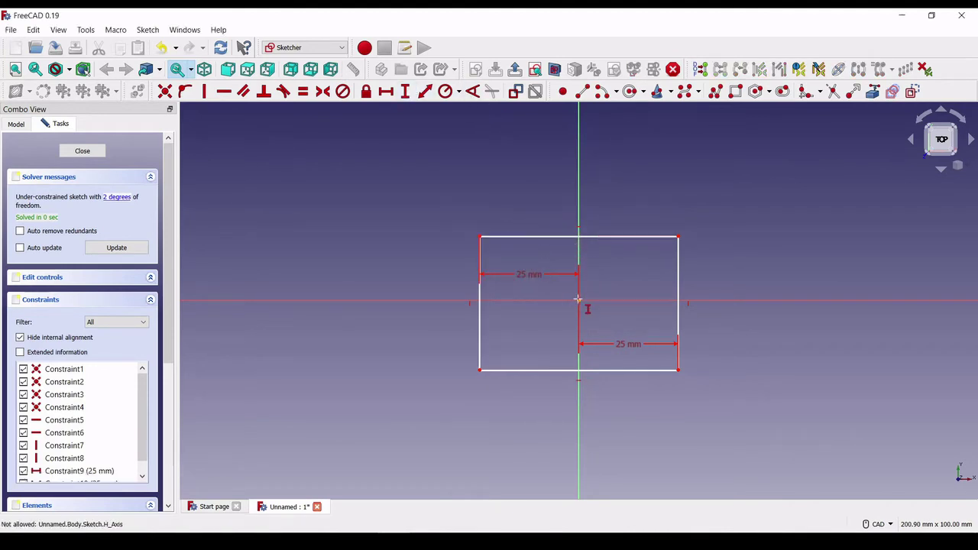
pyautogui.click(578, 300)
pyautogui.click(678, 237)
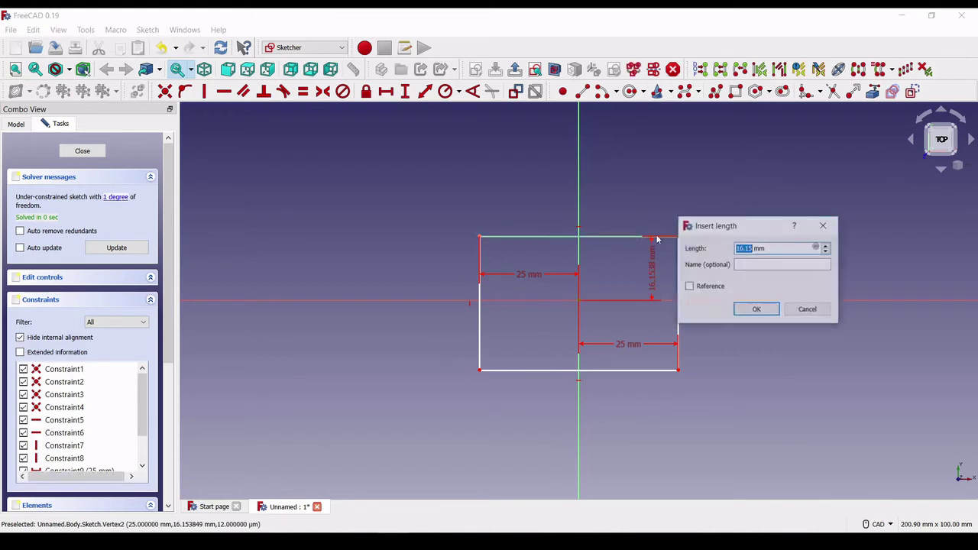
pyautogui.write('25')
pyautogui.press('Return')
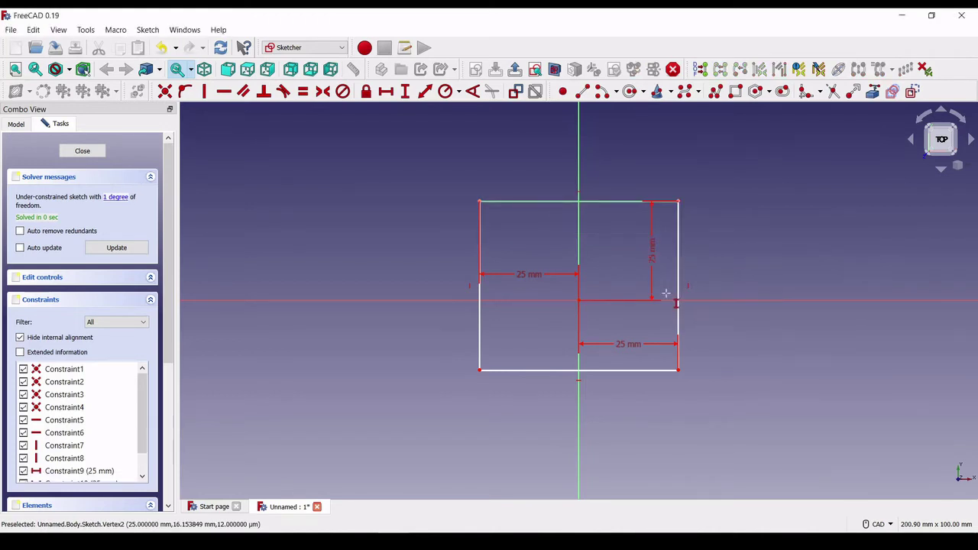
pyautogui.click(578, 299)
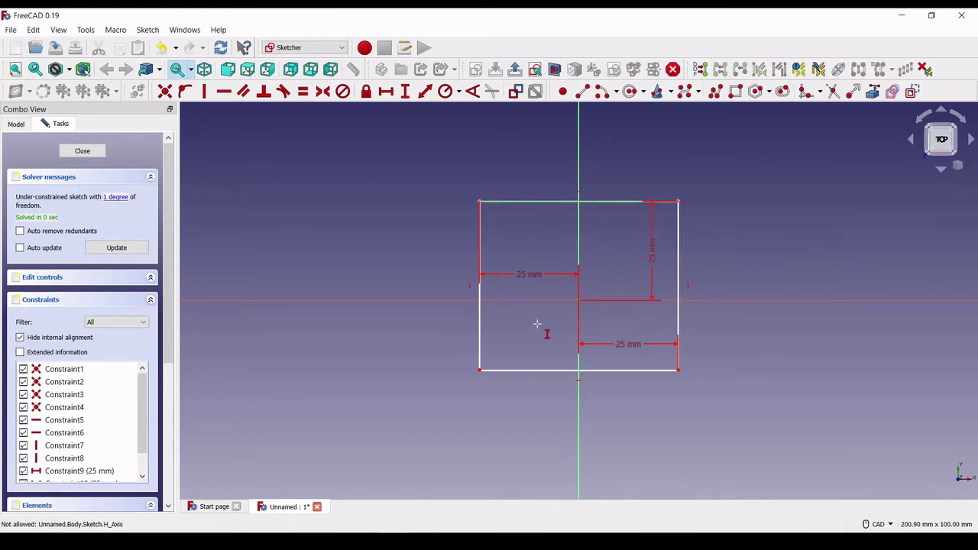
pyautogui.click(479, 370)
pyautogui.write('25')
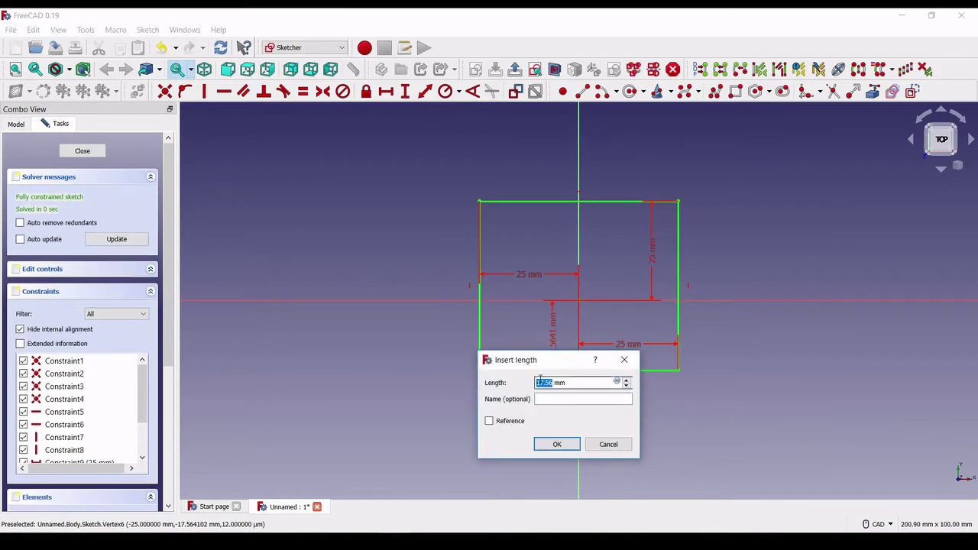
pyautogui.press('Return')
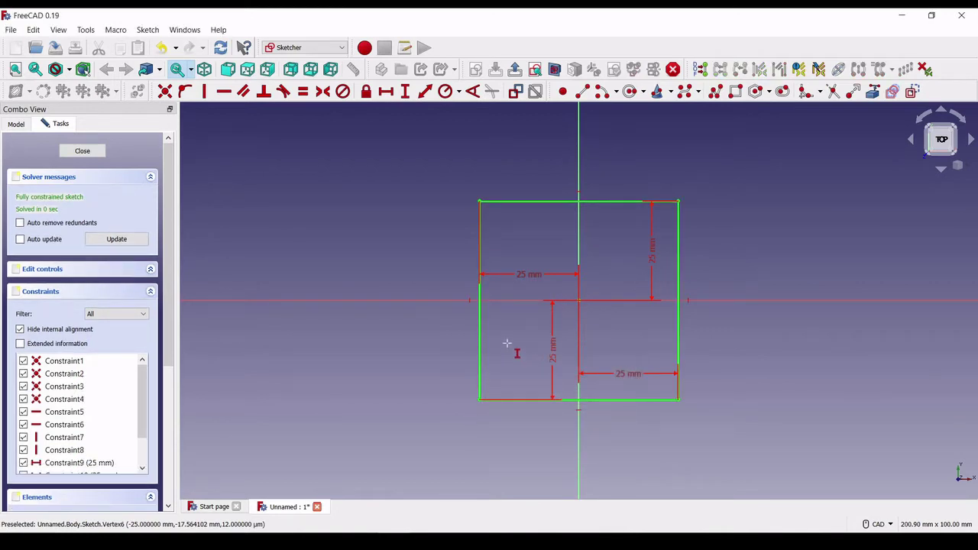
# Delete the left, top, bottom and right 25 mm distance constraints
pyautogui.click(527, 276)
pyautogui.press('Delete')
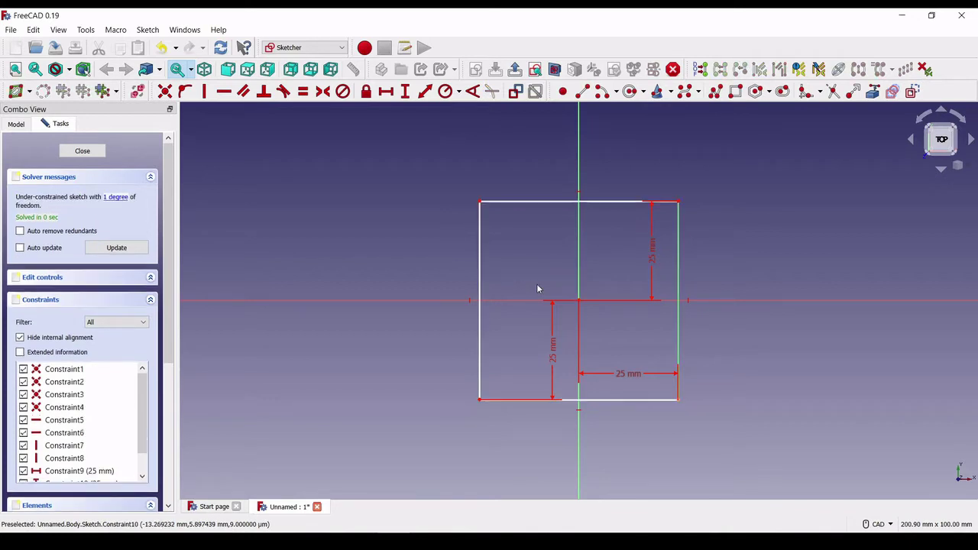
pyautogui.click(634, 258)
pyautogui.press('Delete')
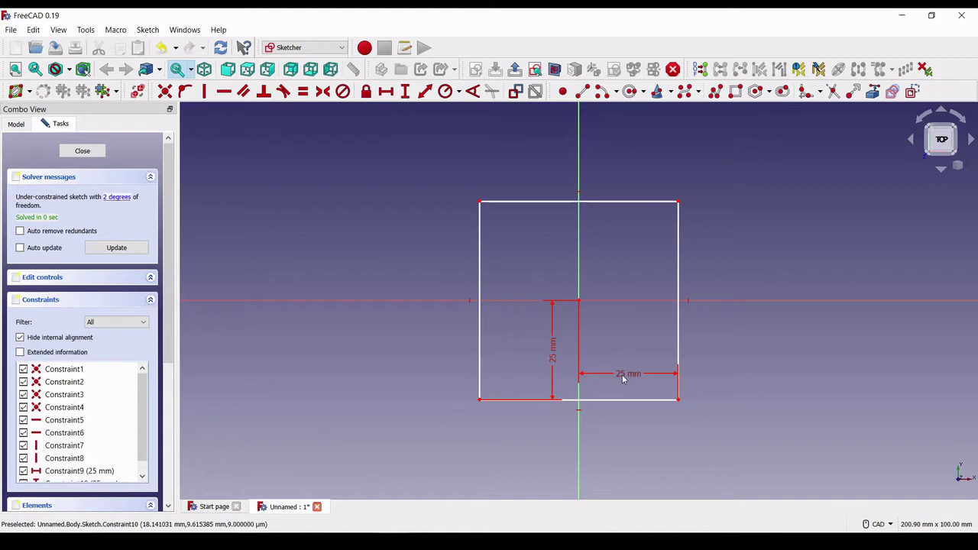
pyautogui.click(556, 370)
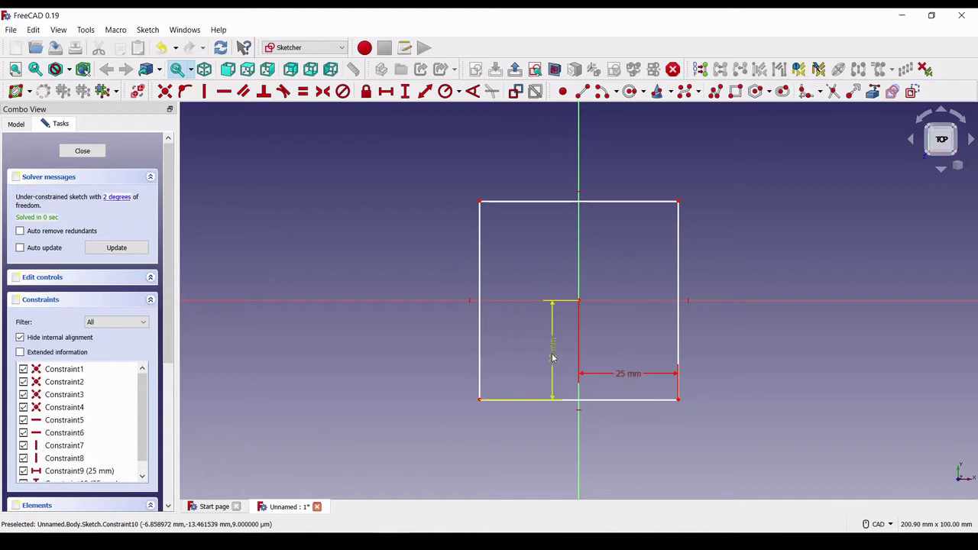
pyautogui.press('Delete')
pyautogui.click(617, 374)
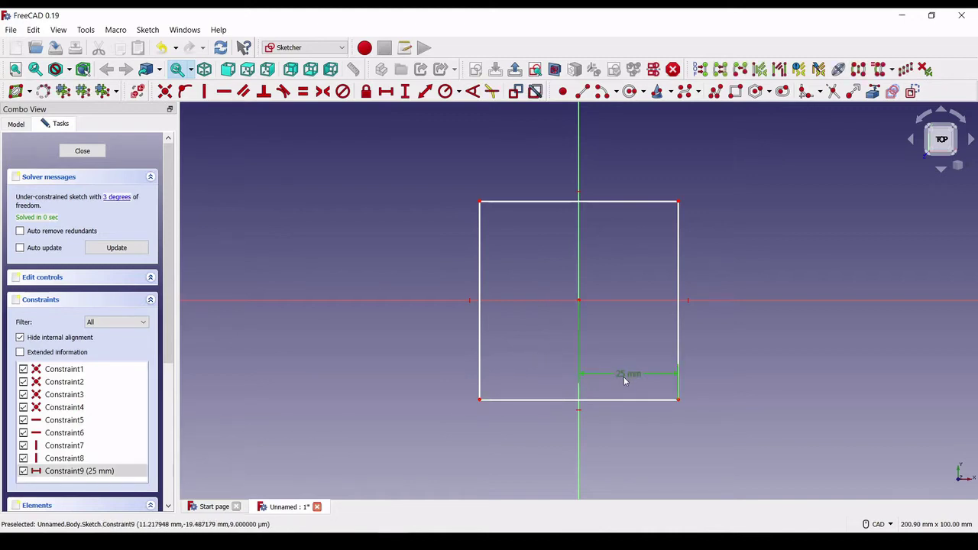
pyautogui.press('Delete')
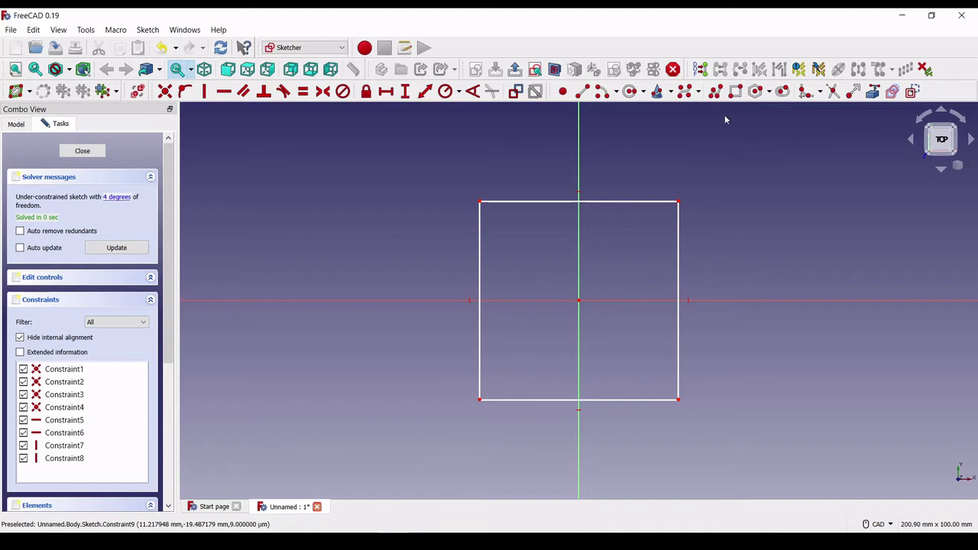
# Draw a small rectangle overlapping the large square's top-right corner
pyautogui.click(735, 91)
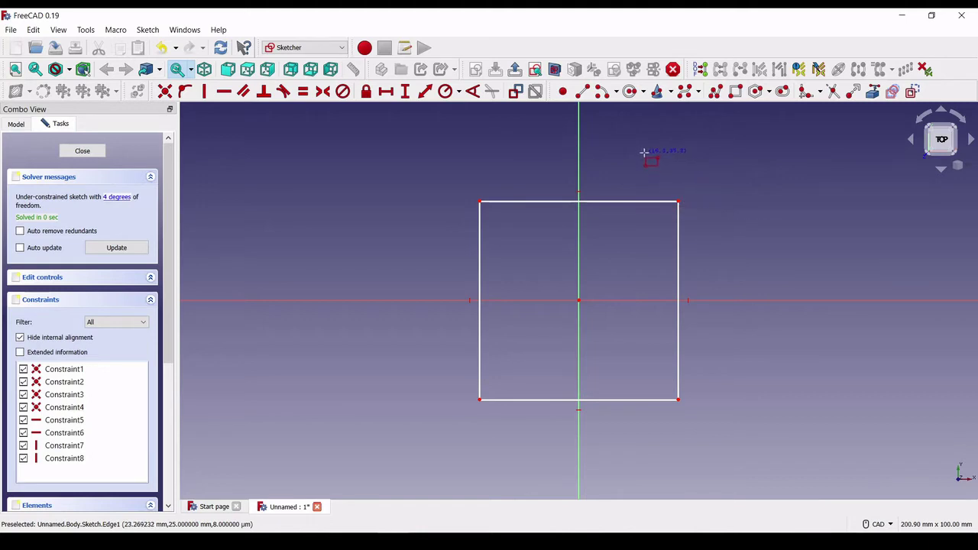
pyautogui.click(644, 156)
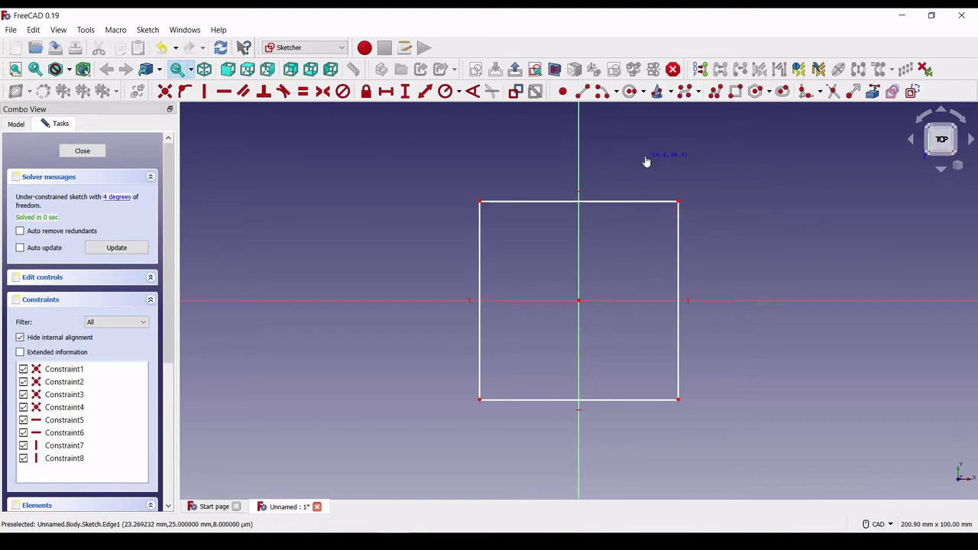
pyautogui.click(716, 237)
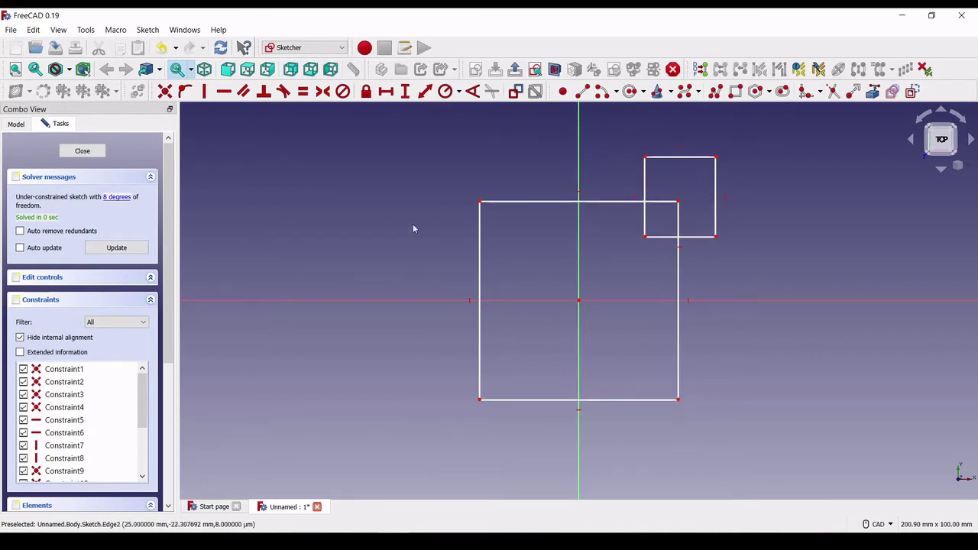
# Select all four edges of the top-right small square and show the Clone/Copy/Move options
pyautogui.click(688, 238)
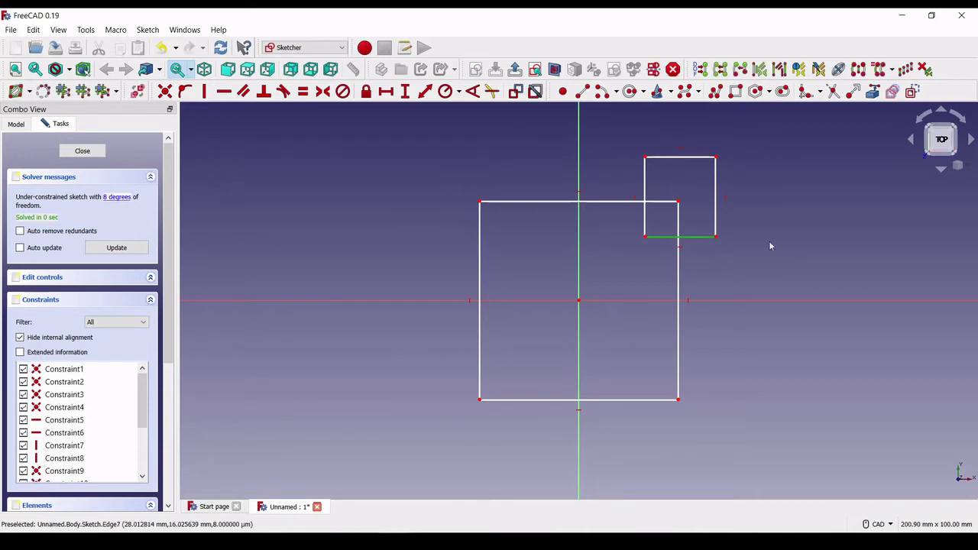
pyautogui.click(716, 225)
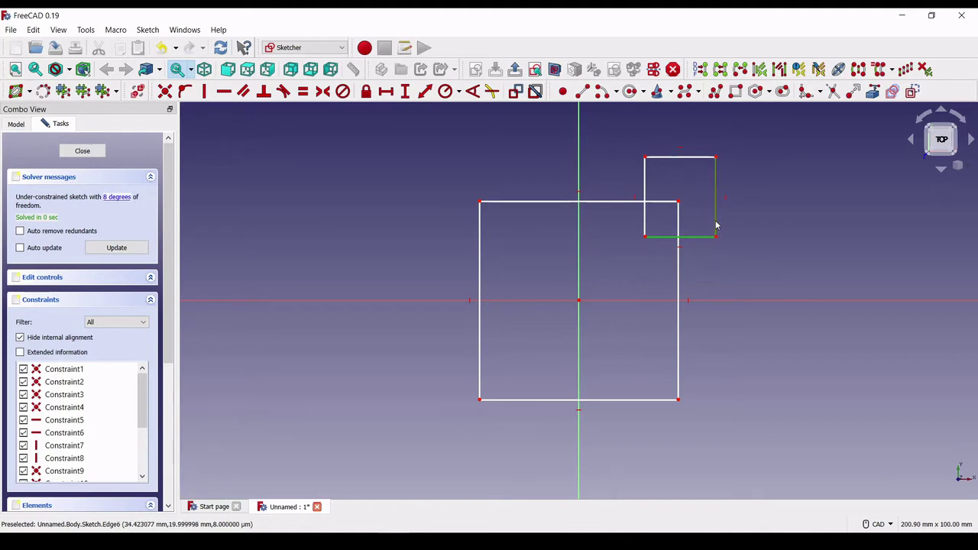
pyautogui.click(691, 158)
pyautogui.click(645, 184)
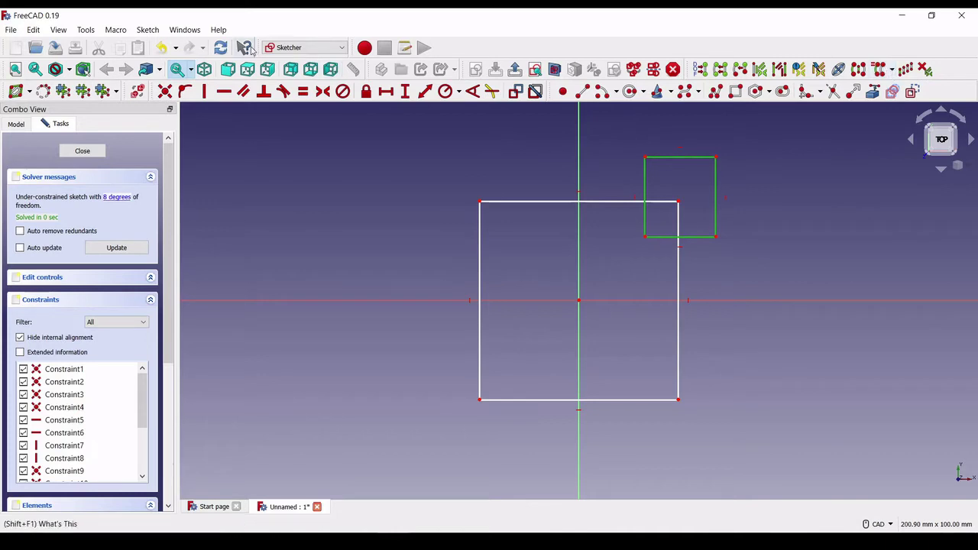
pyautogui.click(891, 71)
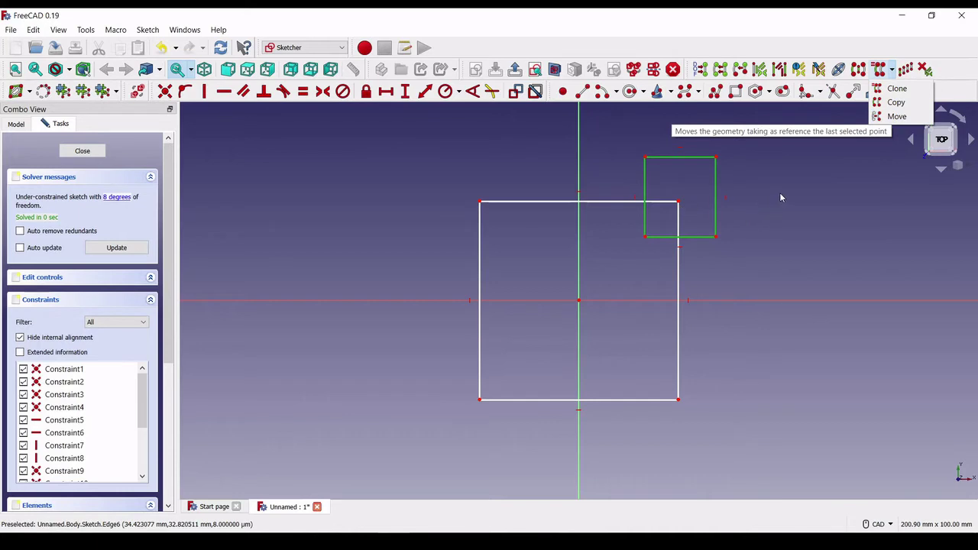
pyautogui.click(897, 102)
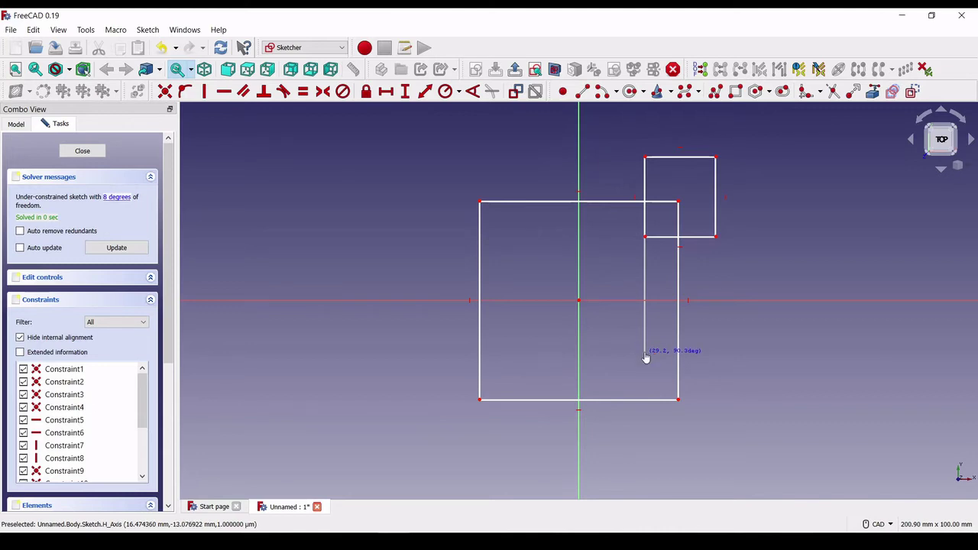
pyautogui.click(644, 352)
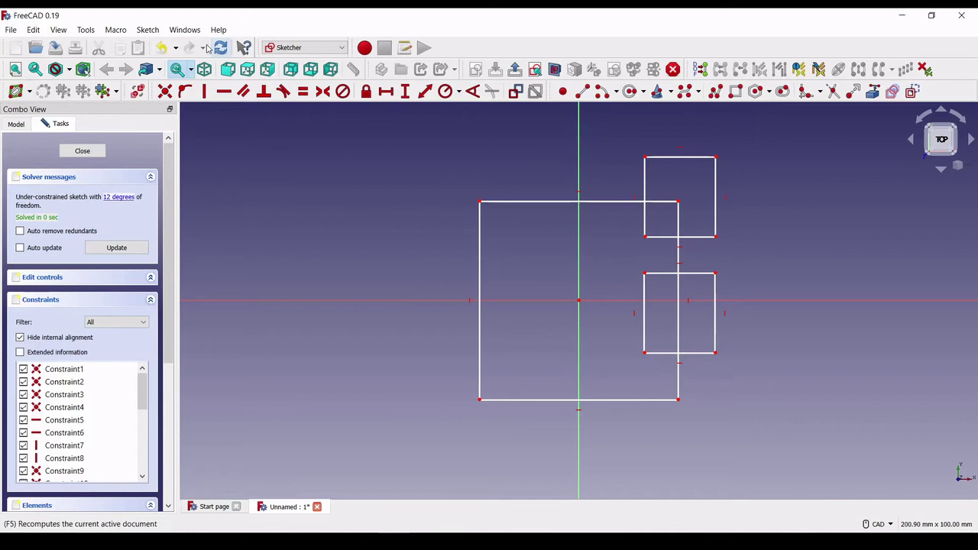
pyautogui.click(161, 50)
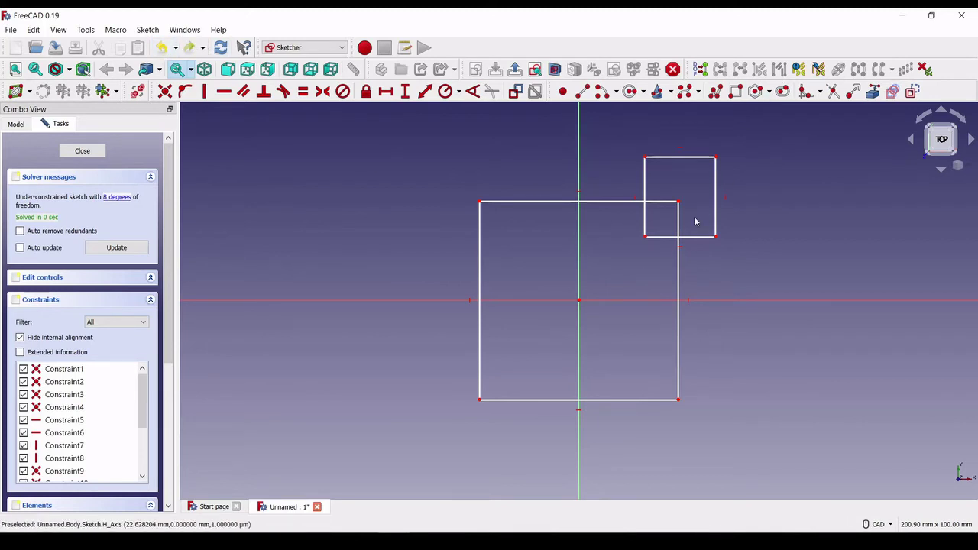
# Select the four edges of the top-right small square and start a Copy of it
pyautogui.click(688, 243)
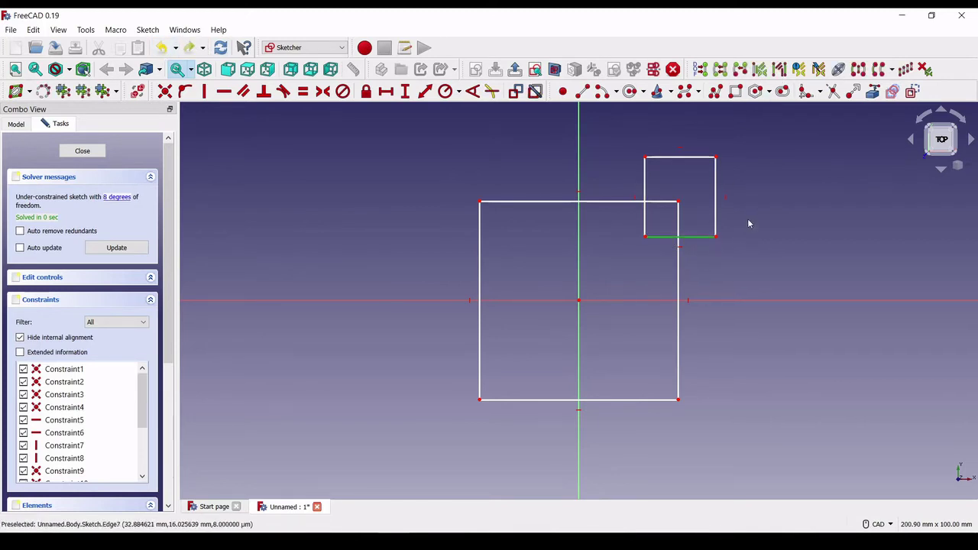
pyautogui.click(715, 214)
pyautogui.click(684, 157)
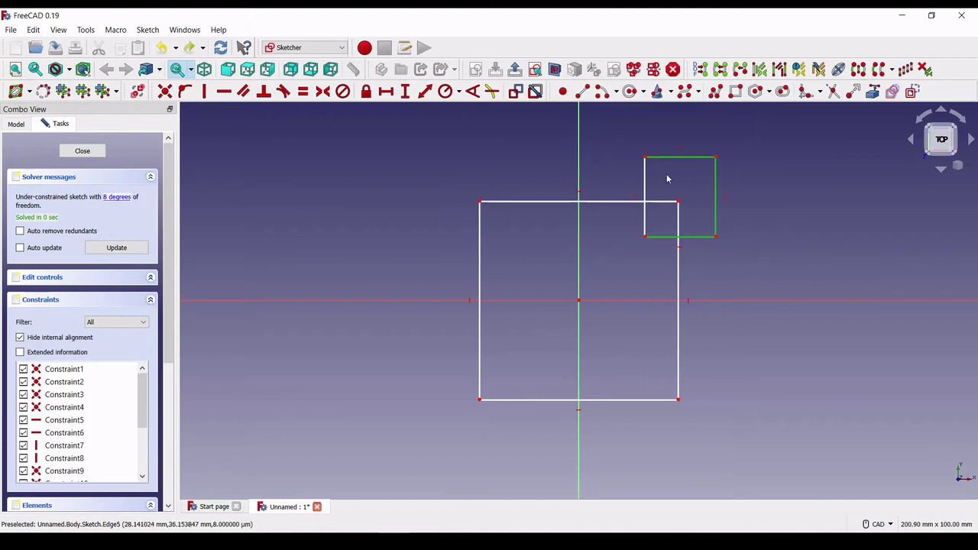
pyautogui.click(645, 189)
pyautogui.click(892, 70)
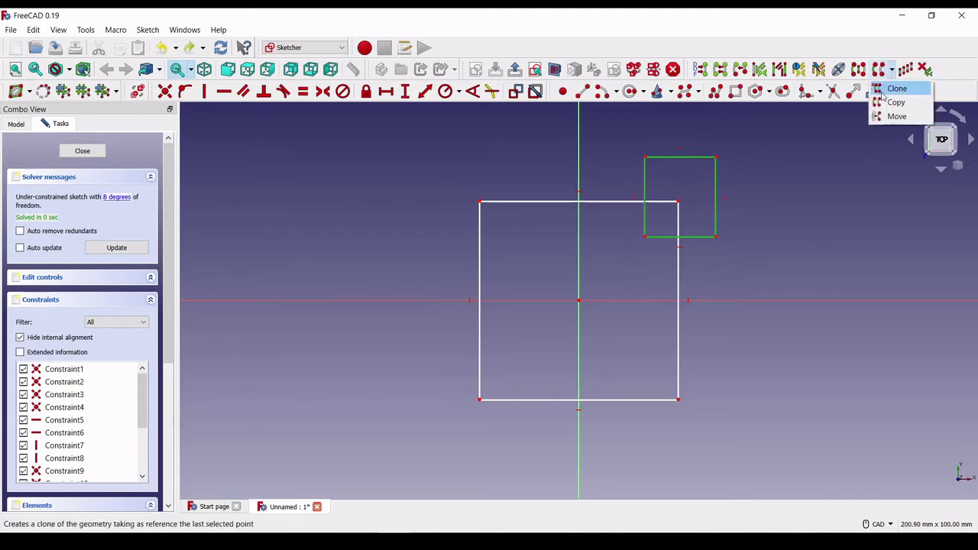
pyautogui.click(896, 100)
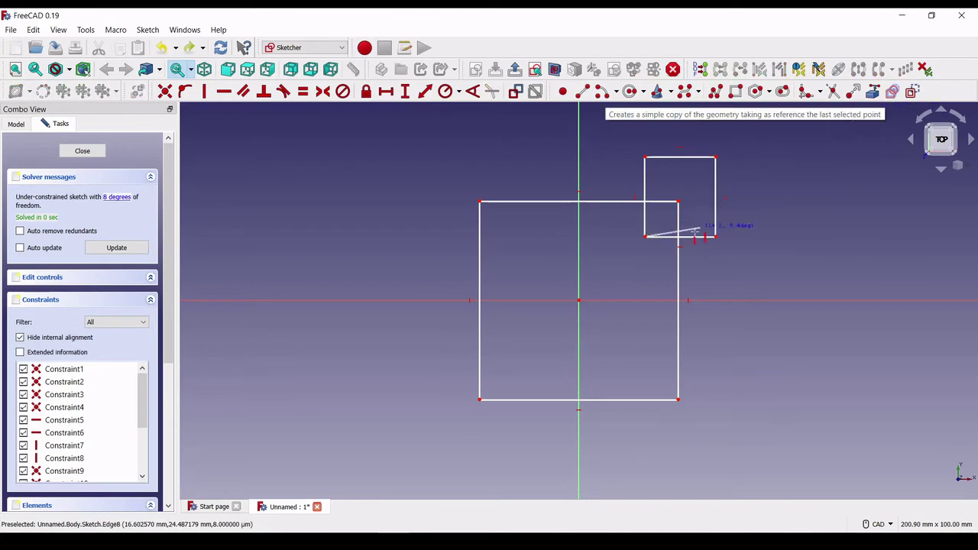
# Place the copy at the bottom-right corner, then copy that square to the bottom-left corner
pyautogui.click(644, 441)
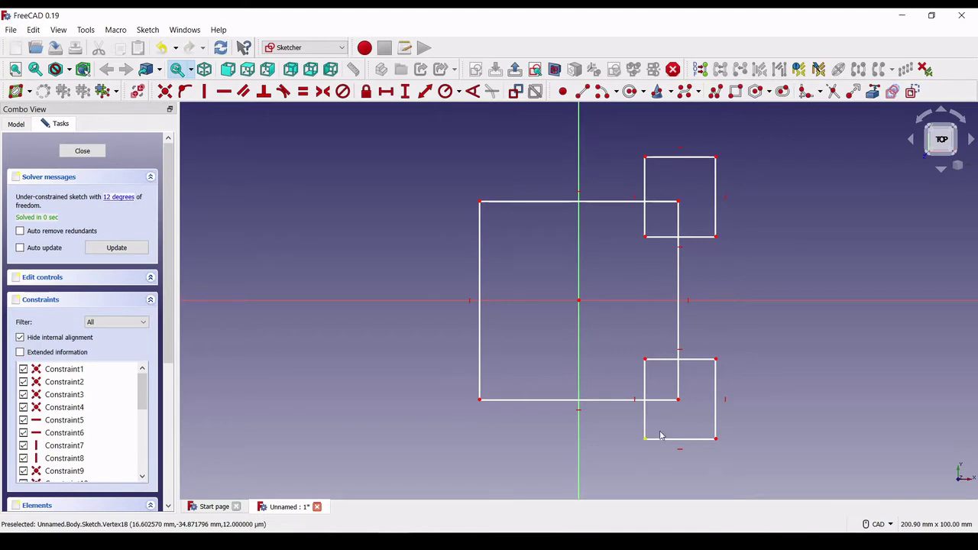
pyautogui.click(687, 359)
pyautogui.click(715, 412)
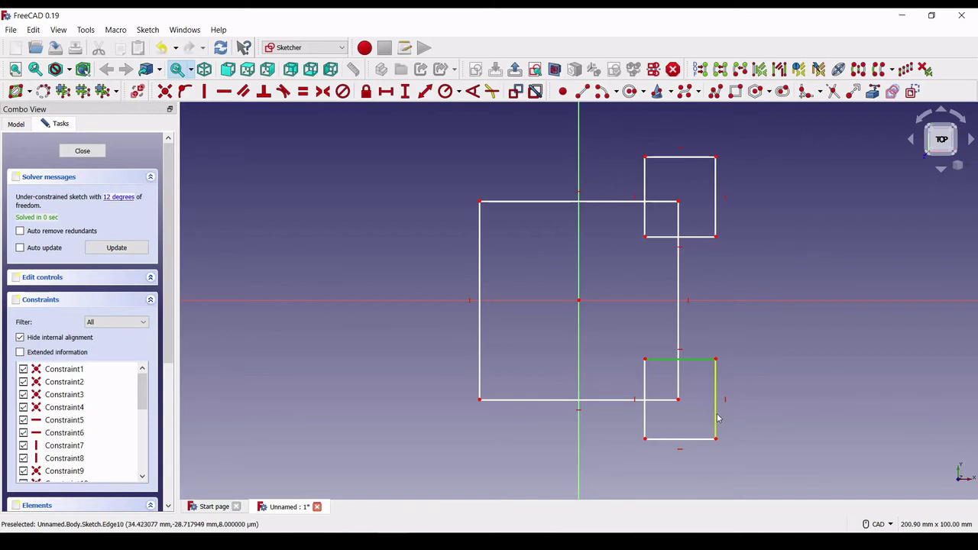
pyautogui.click(695, 446)
pyautogui.click(684, 439)
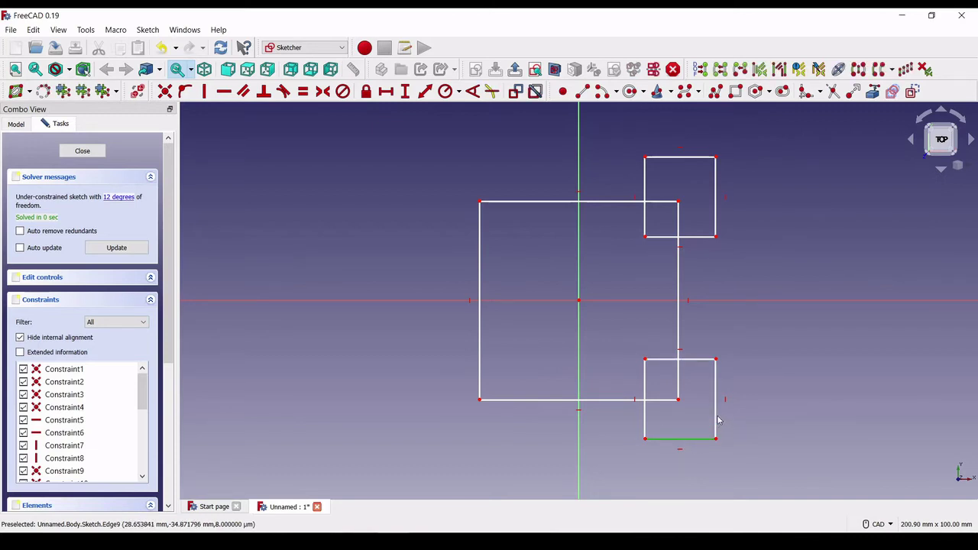
pyautogui.click(715, 421)
pyautogui.click(698, 359)
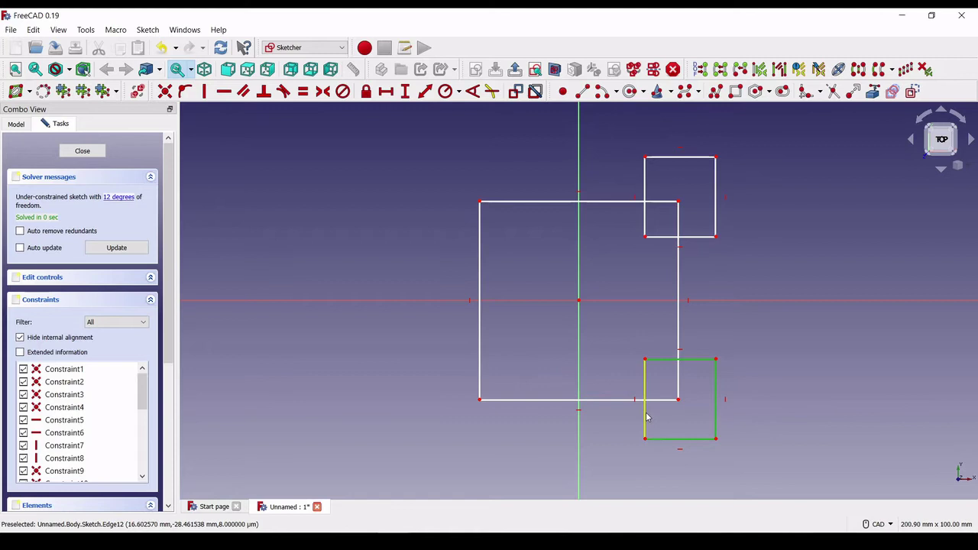
pyautogui.click(645, 408)
pyautogui.click(891, 71)
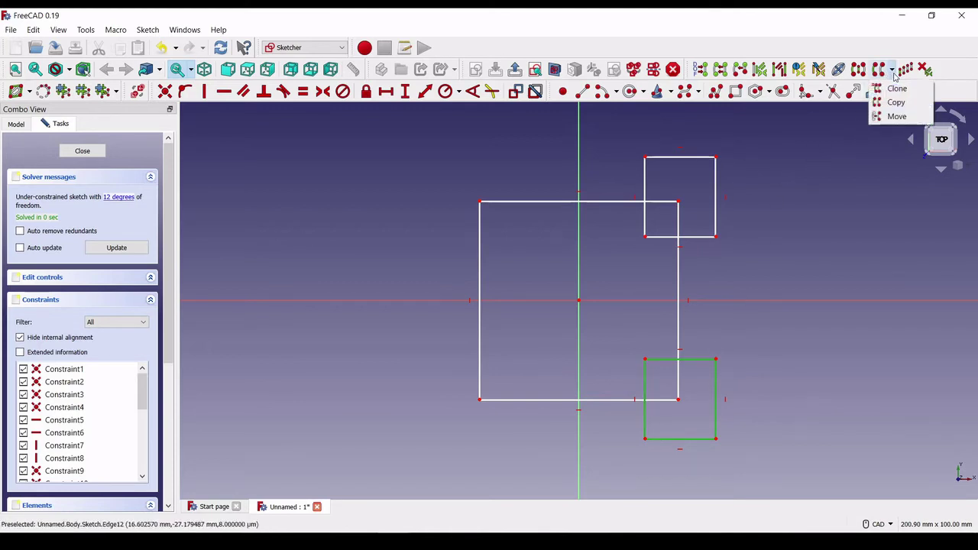
pyautogui.click(894, 102)
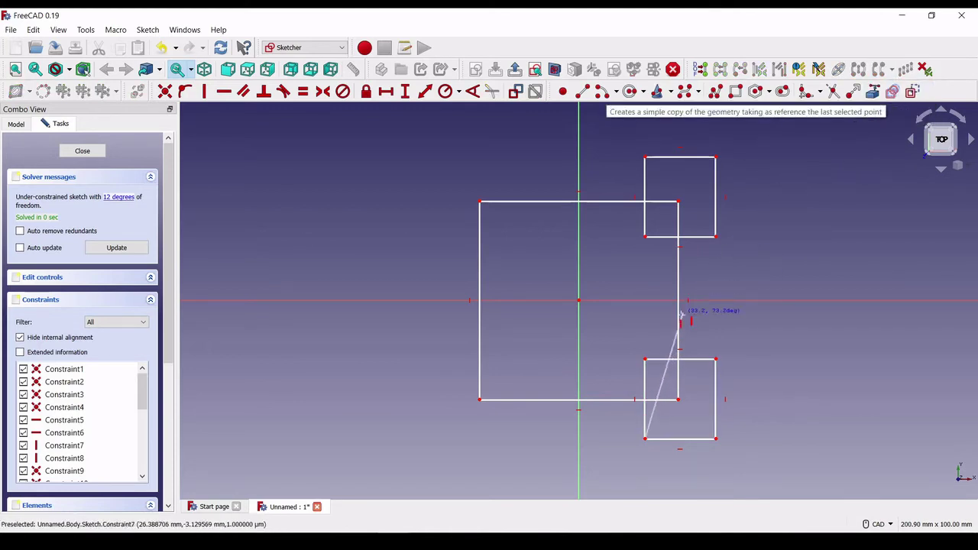
pyautogui.click(430, 440)
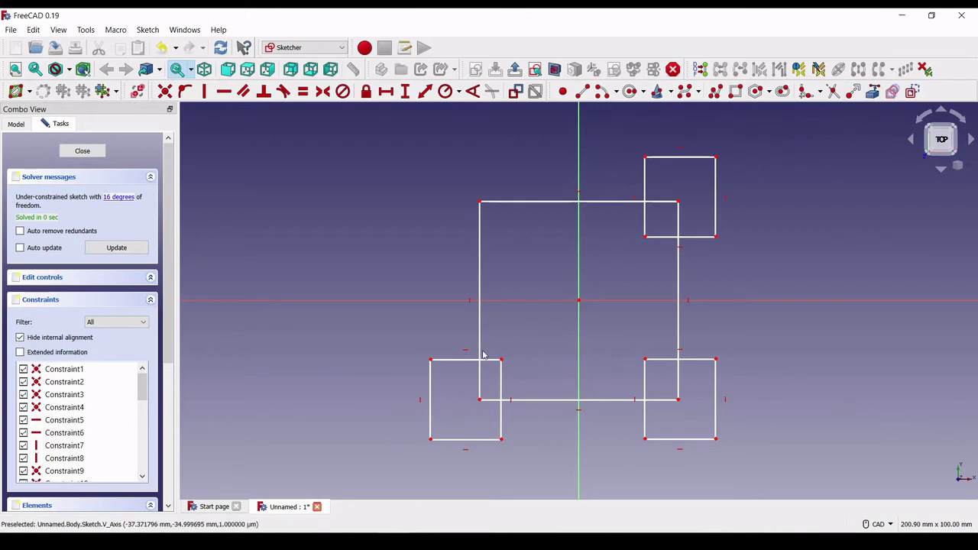
# Copy the bottom-left square to the large square's top-left corner
pyautogui.click(454, 361)
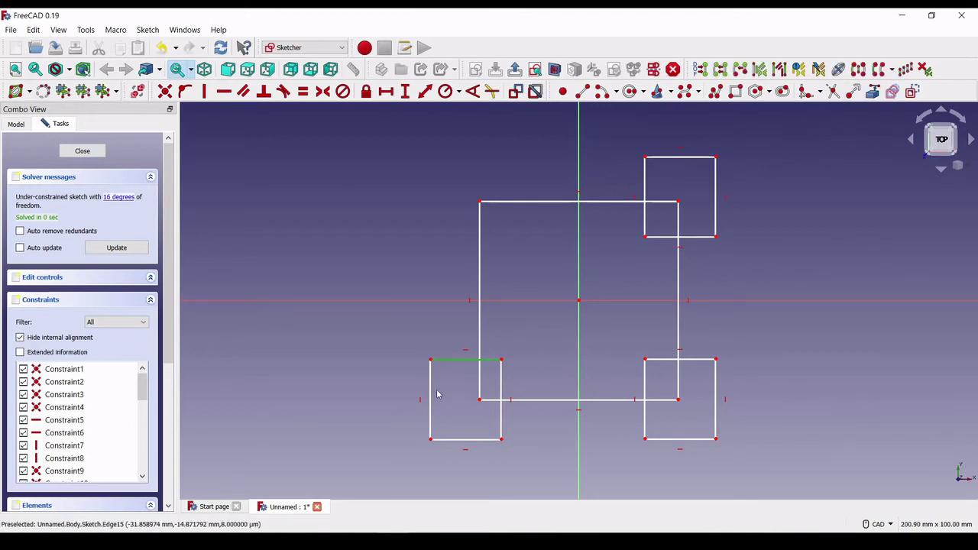
pyautogui.click(451, 439)
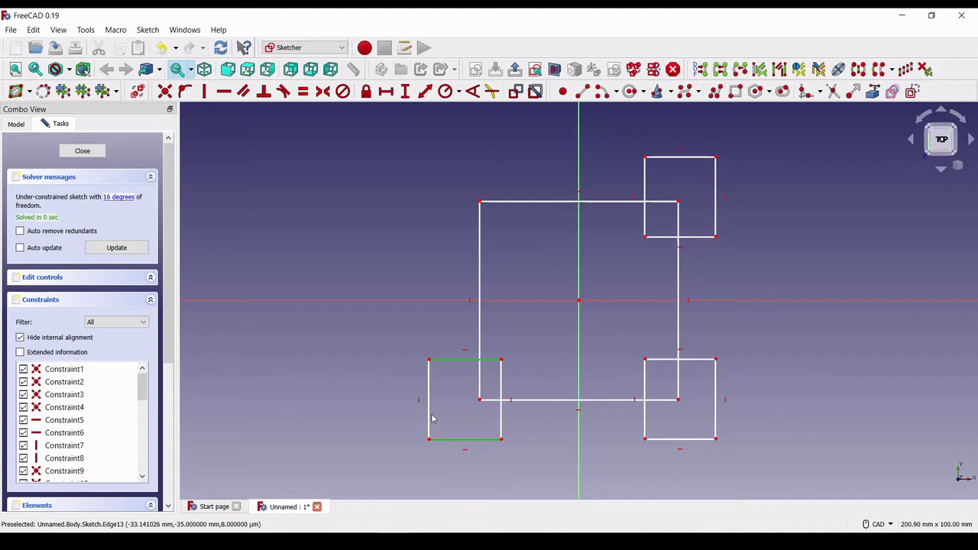
pyautogui.click(431, 418)
pyautogui.click(504, 419)
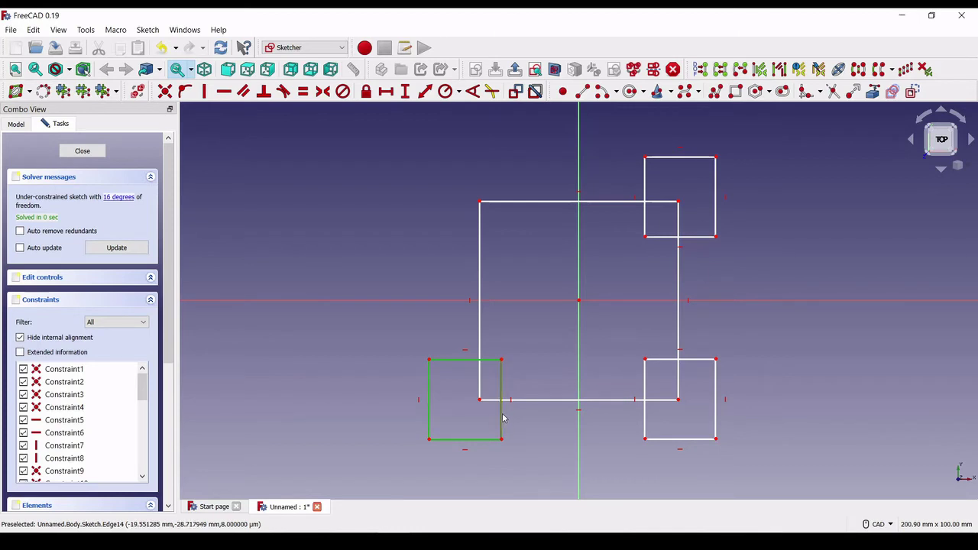
pyautogui.click(893, 71)
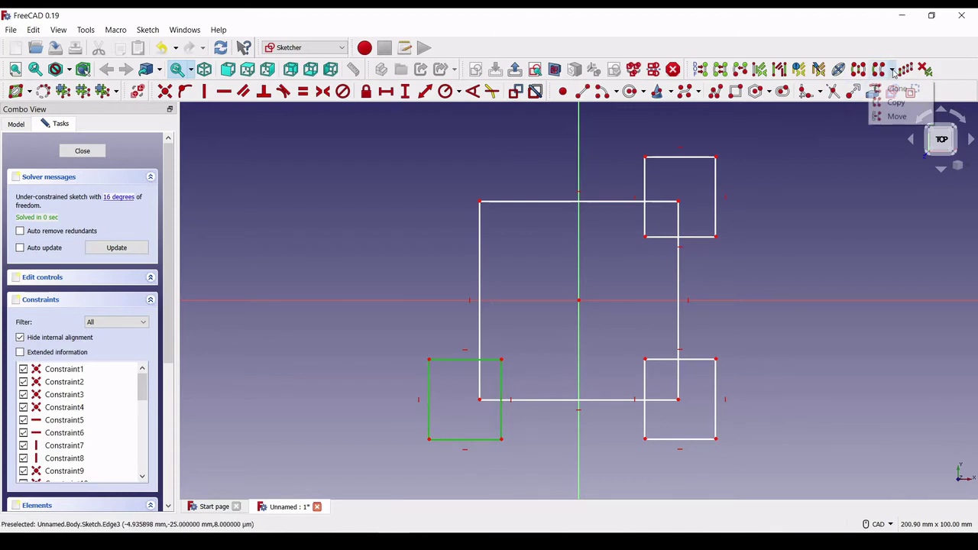
pyautogui.click(890, 100)
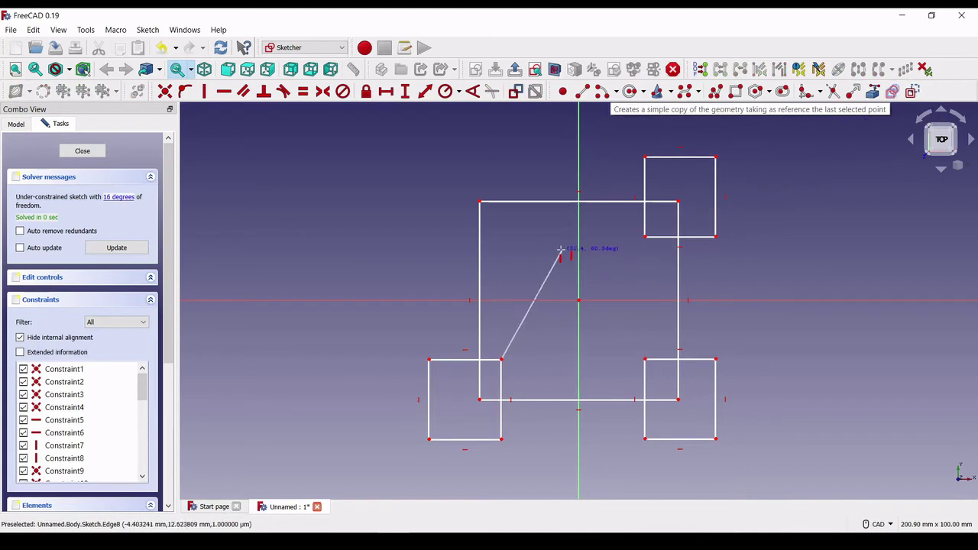
pyautogui.click(501, 163)
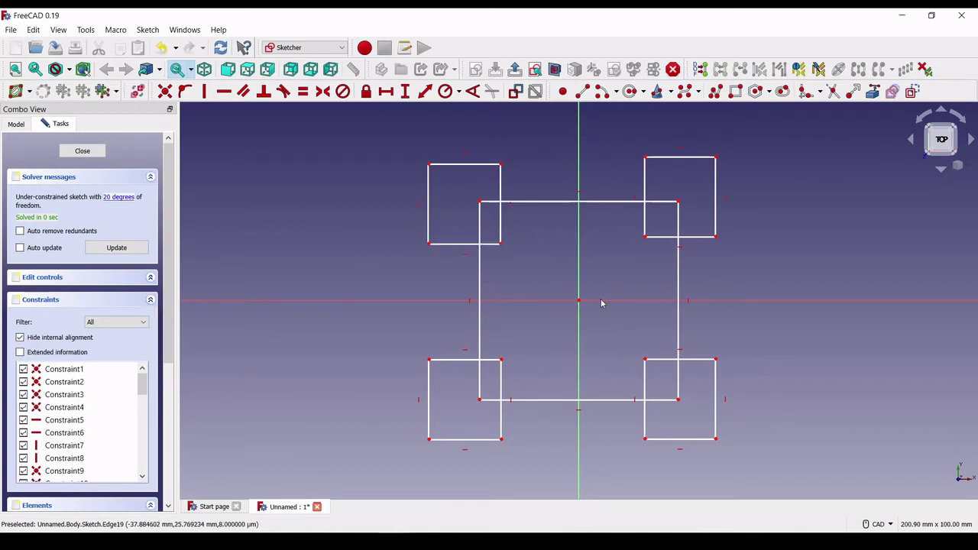
# Undo the earlier copies and copy the top-right square to the bottom-right corner again
pyautogui.click(162, 48)
pyautogui.click(162, 48)
pyautogui.click(162, 48)
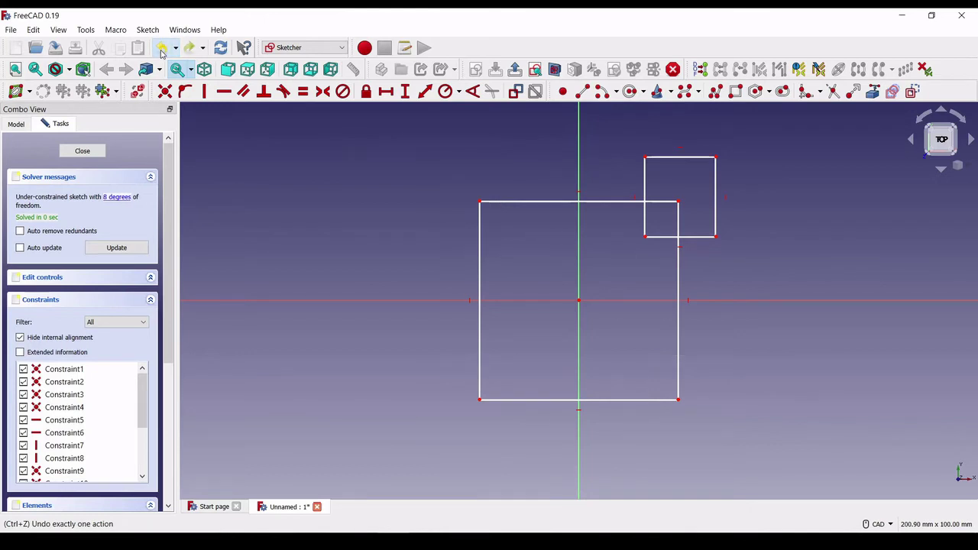
pyautogui.click(695, 236)
pyautogui.click(715, 222)
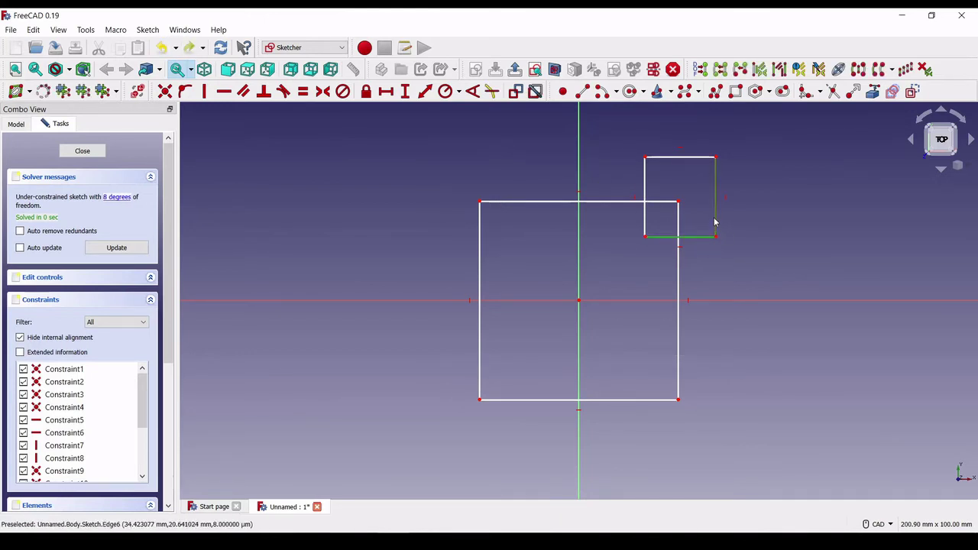
pyautogui.click(696, 158)
pyautogui.click(646, 191)
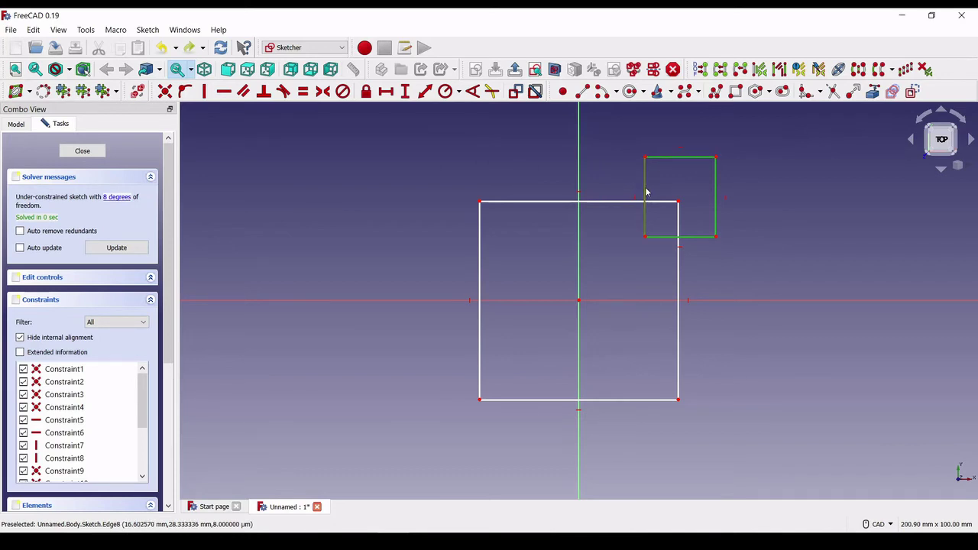
pyautogui.click(882, 93)
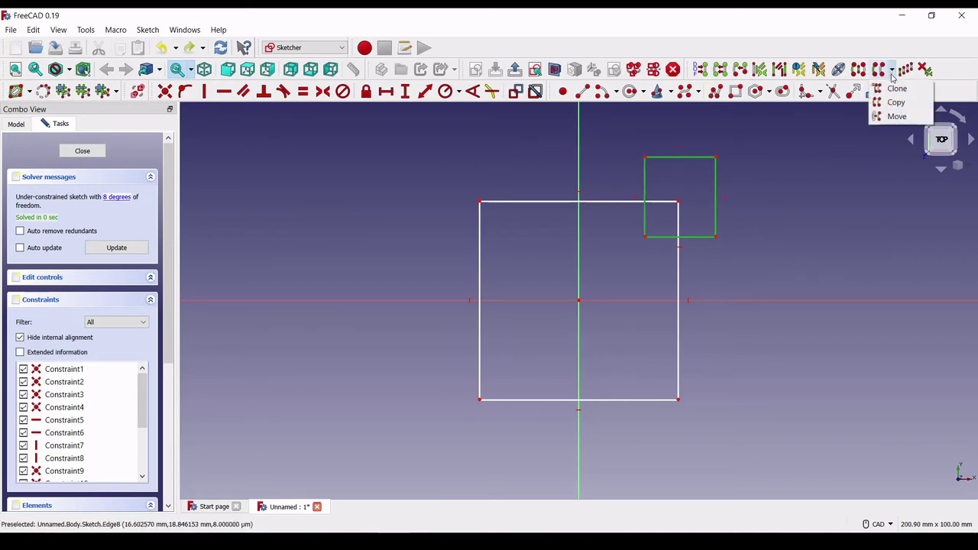
pyautogui.click(888, 102)
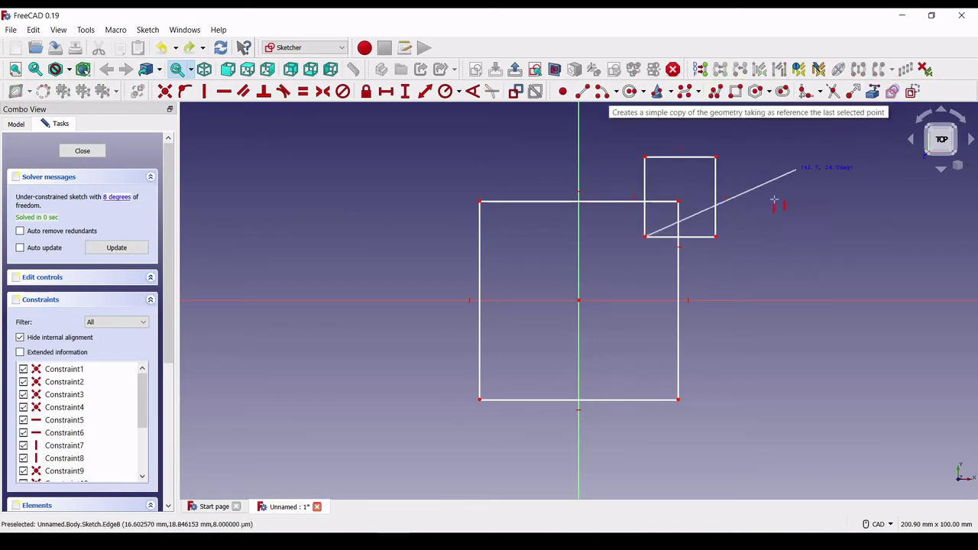
pyautogui.click(646, 442)
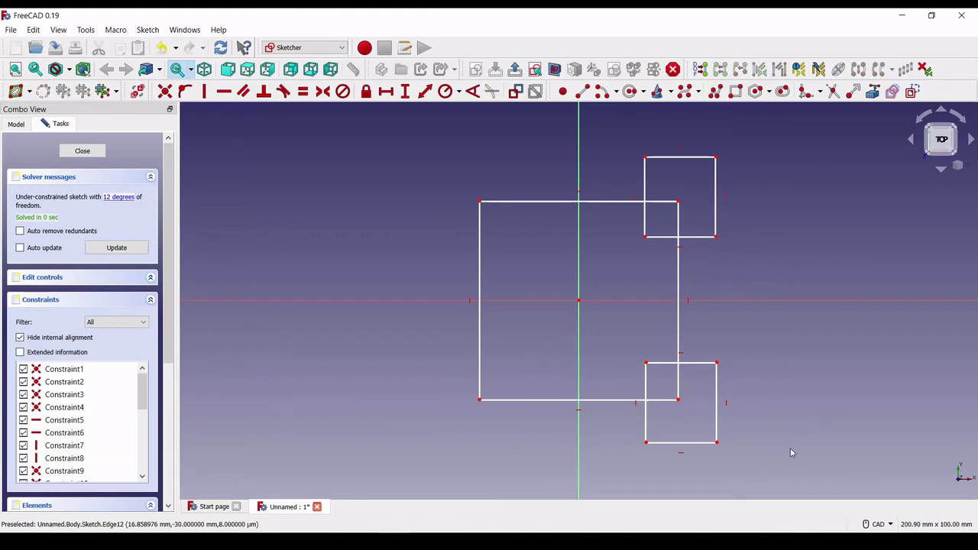
# Copy both right-hand corner squares, without the central square's edges, to the left side
pyautogui.moveTo(782, 467)
pyautogui.mouseDown()
pyautogui.moveTo(675, 442)
pyautogui.moveTo(621, 136)
pyautogui.mouseUp()
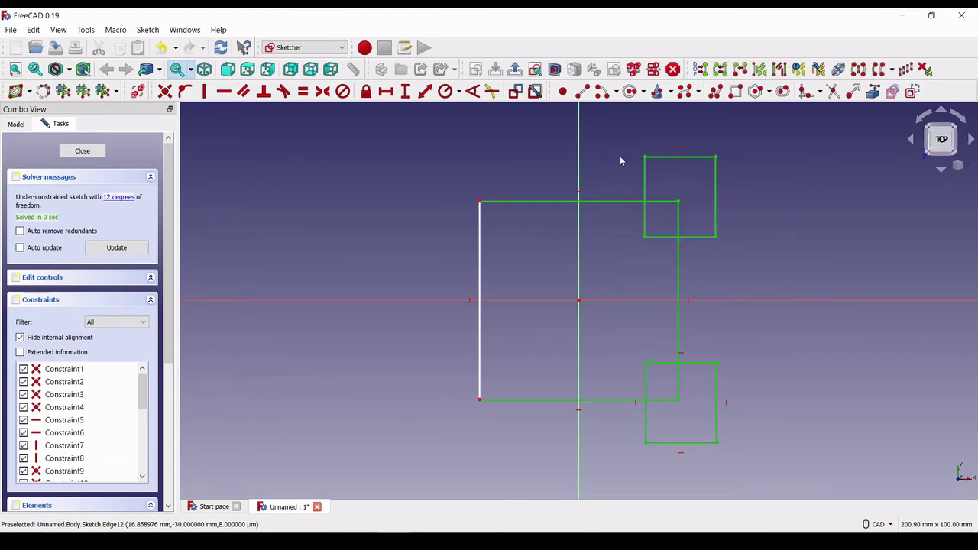
pyautogui.click(573, 205)
pyautogui.click(677, 272)
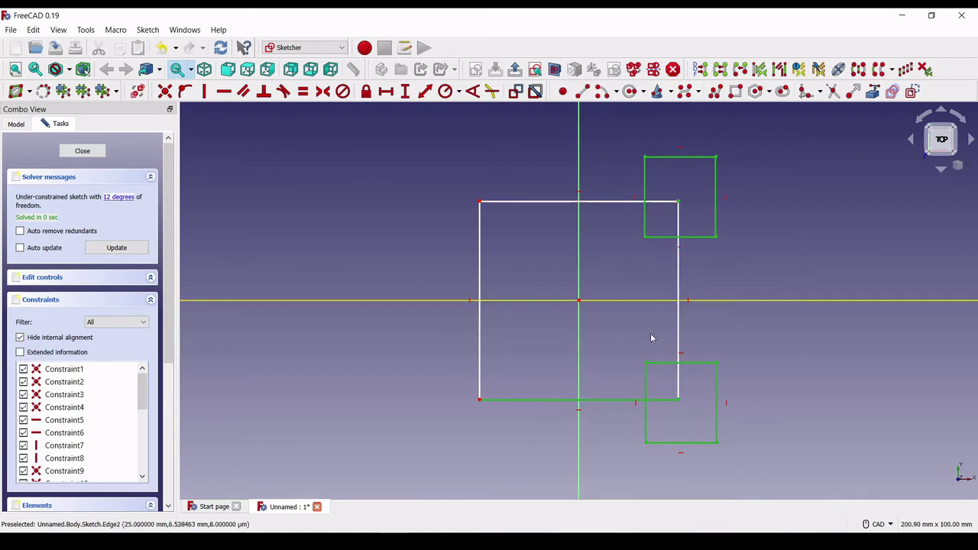
pyautogui.click(596, 408)
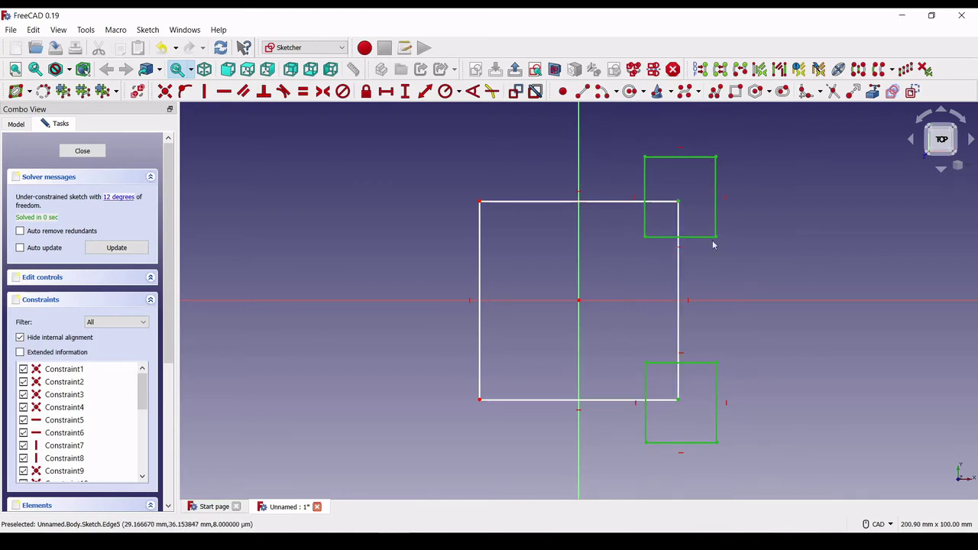
pyautogui.click(891, 69)
pyautogui.click(897, 104)
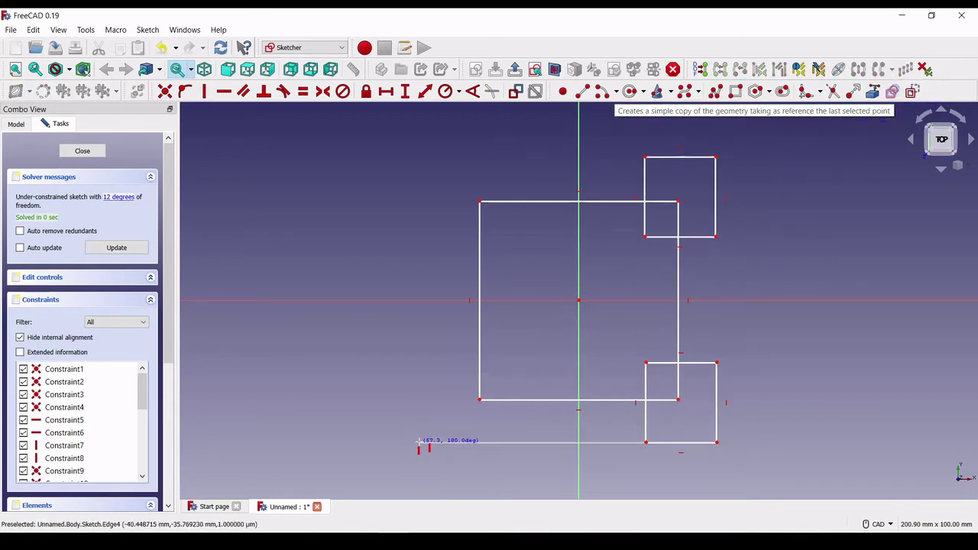
pyautogui.click(426, 443)
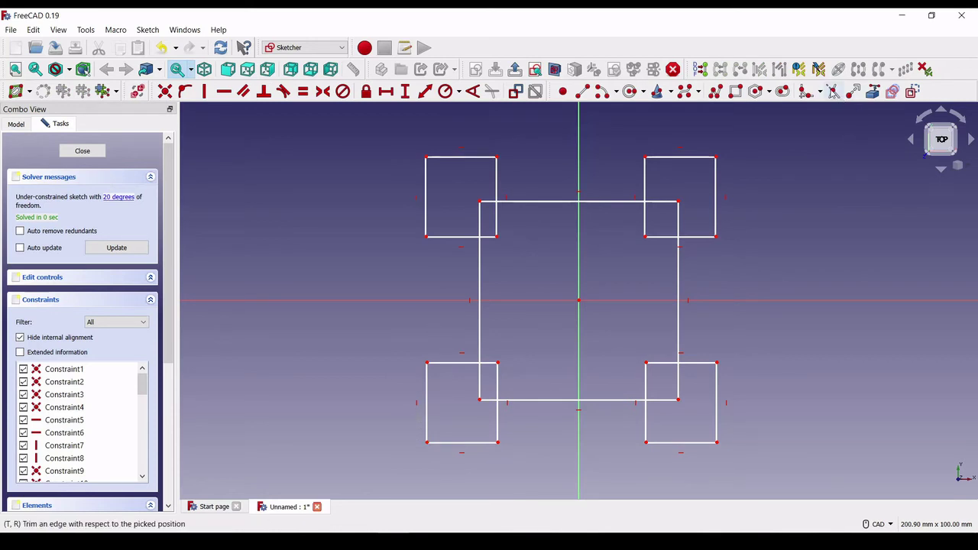
# Trim the two overlapping edge segments at each of the four corners
pyautogui.click(832, 91)
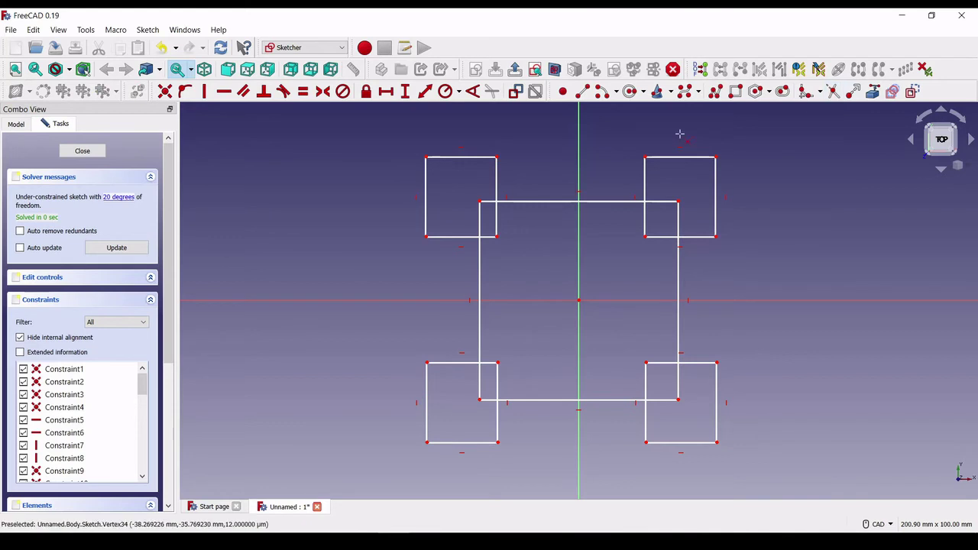
pyautogui.click(493, 239)
pyautogui.click(499, 220)
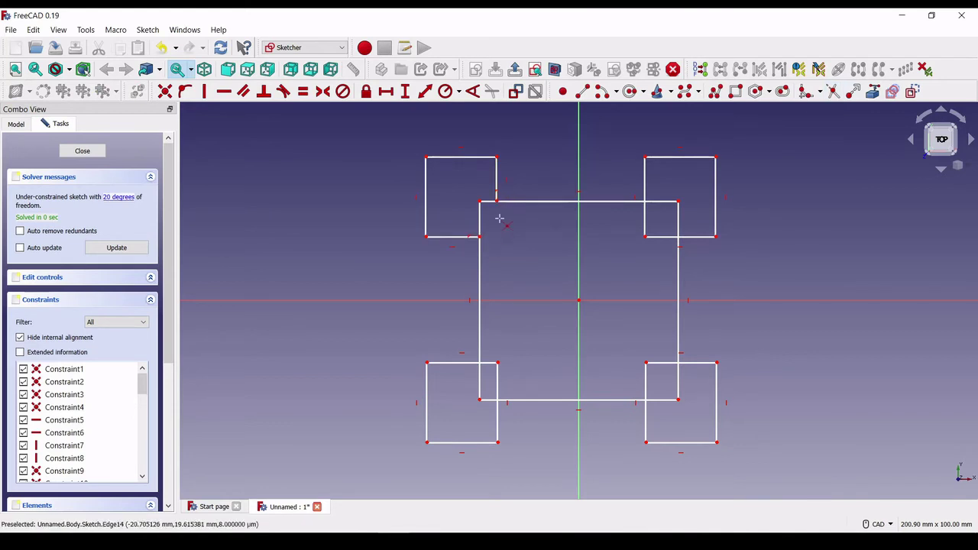
pyautogui.click(676, 212)
pyautogui.click(679, 218)
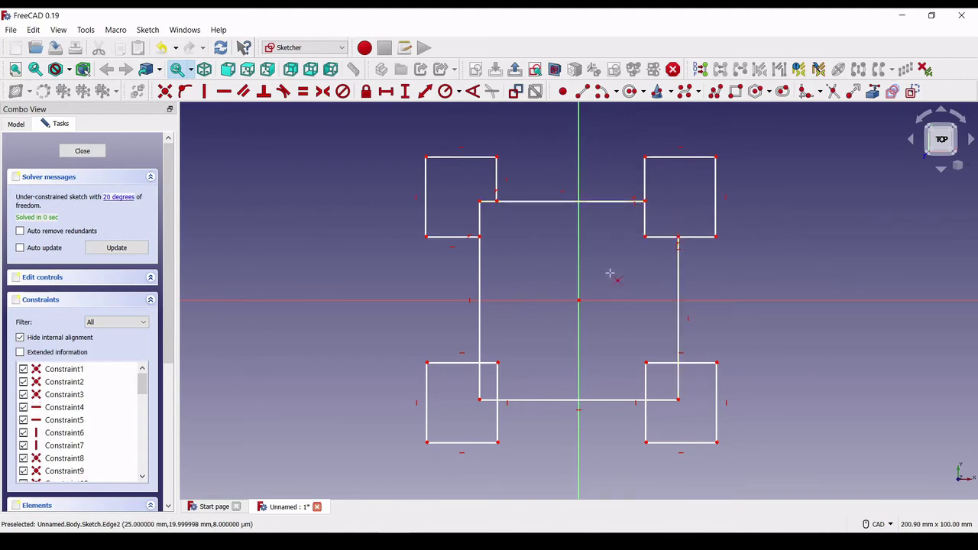
pyautogui.click(659, 364)
pyautogui.click(647, 386)
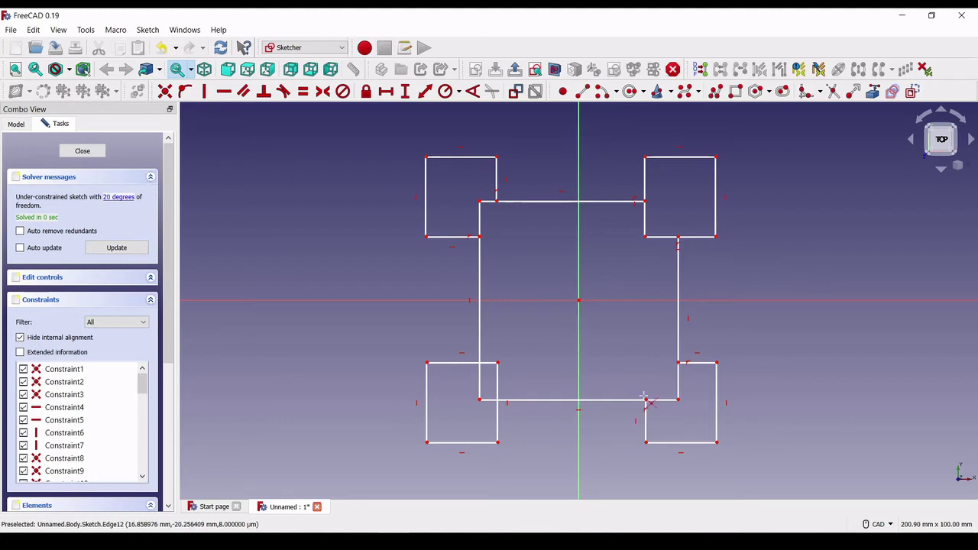
pyautogui.click(481, 385)
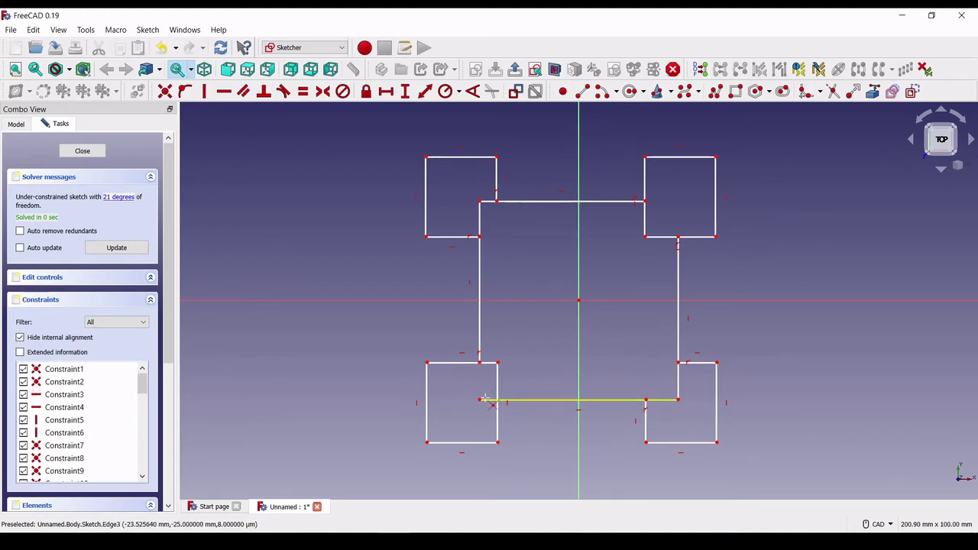
pyautogui.click(489, 398)
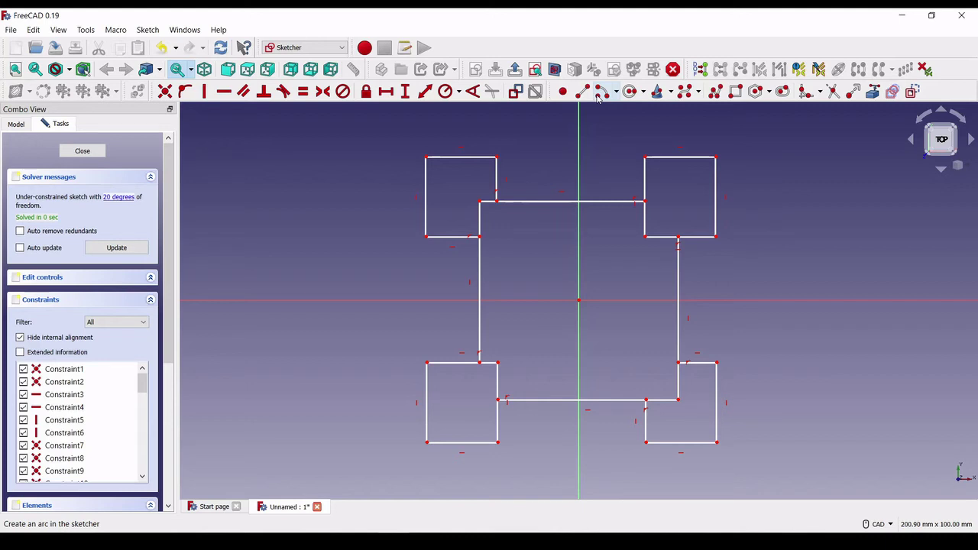
# Draw an arc around the top-right corner square, then start the bottom-right square's arc
pyautogui.click(598, 94)
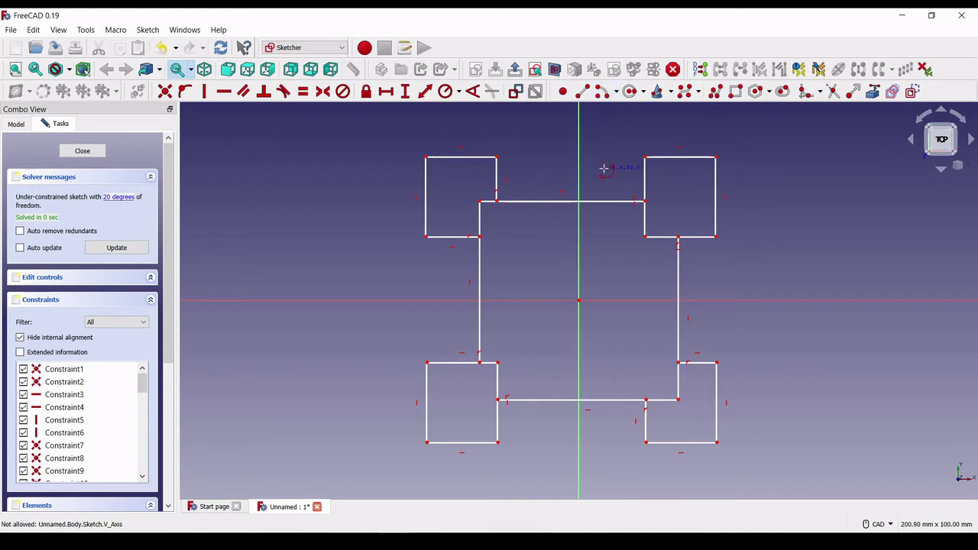
pyautogui.click(716, 158)
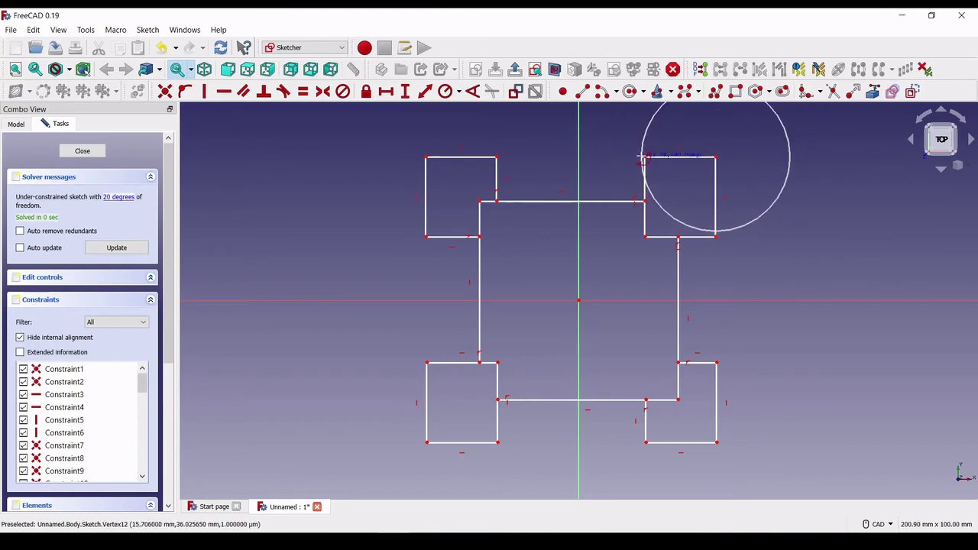
pyautogui.click(644, 158)
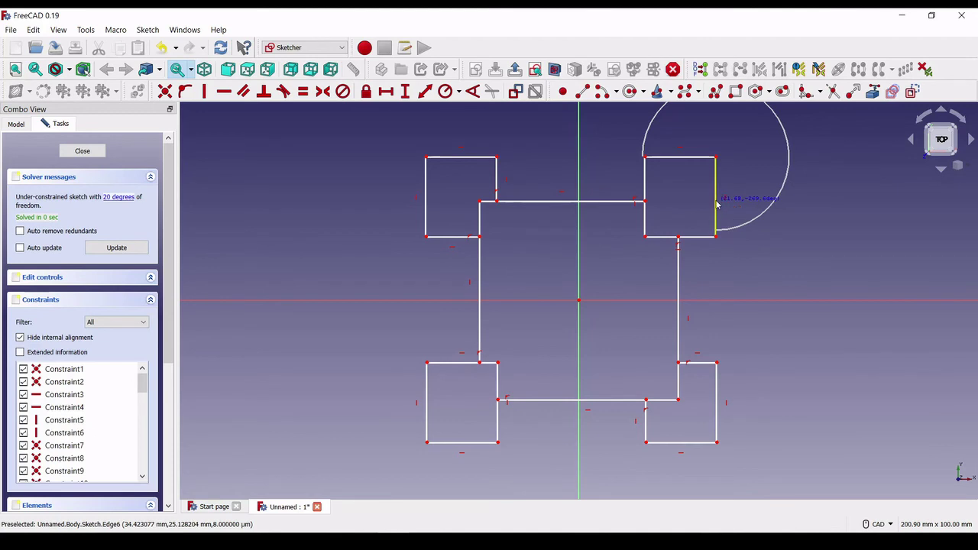
pyautogui.click(712, 258)
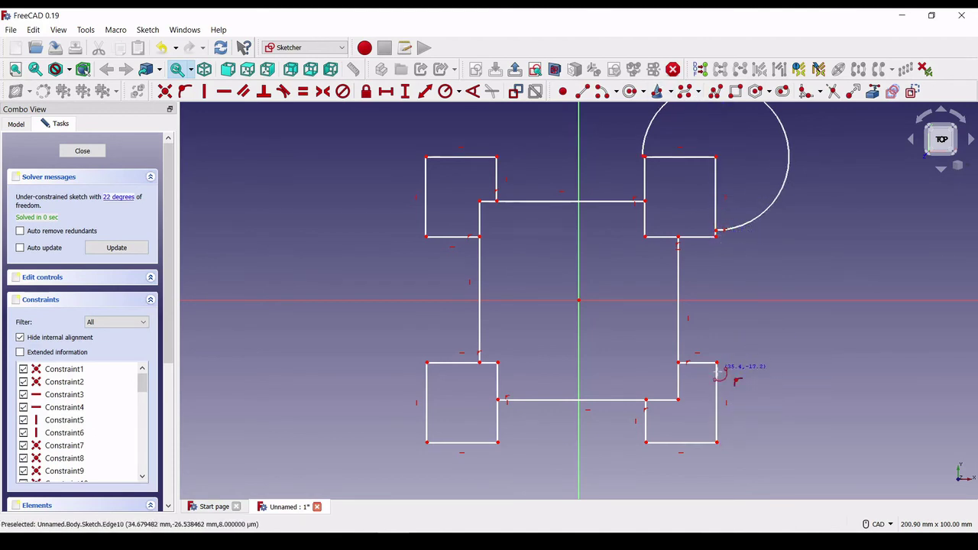
pyautogui.click(718, 441)
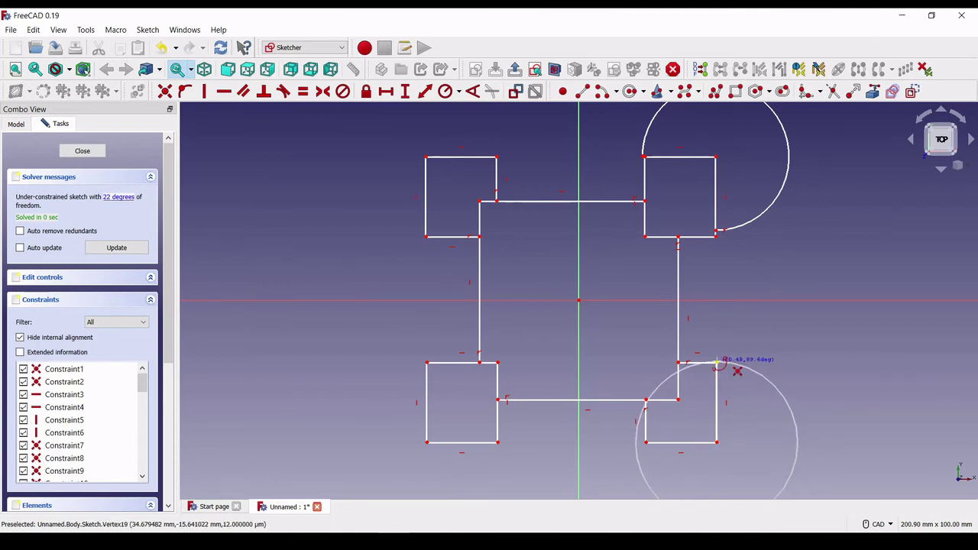
pyautogui.click(717, 362)
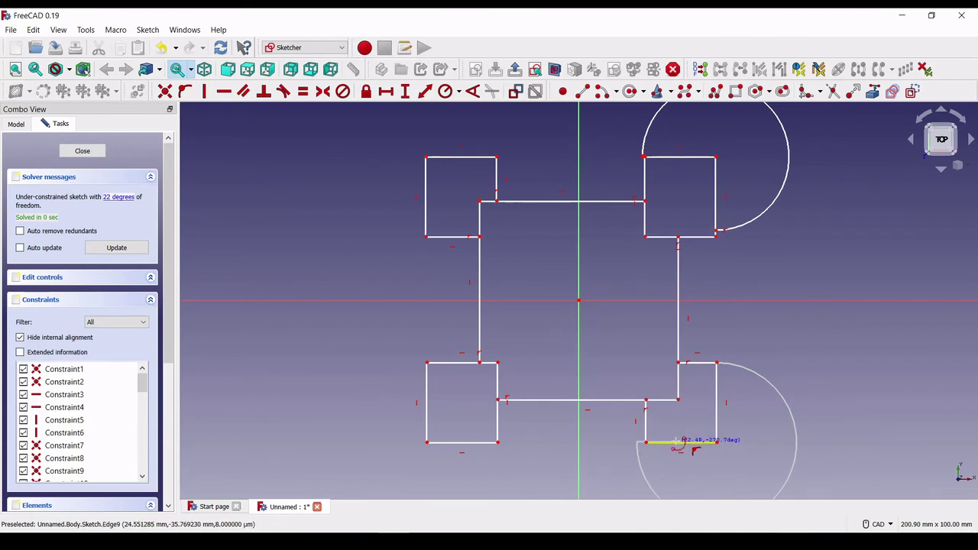
# Finish the bottom-right square's arc and close the error report panel
pyautogui.click(637, 442)
pyautogui.click(650, 448)
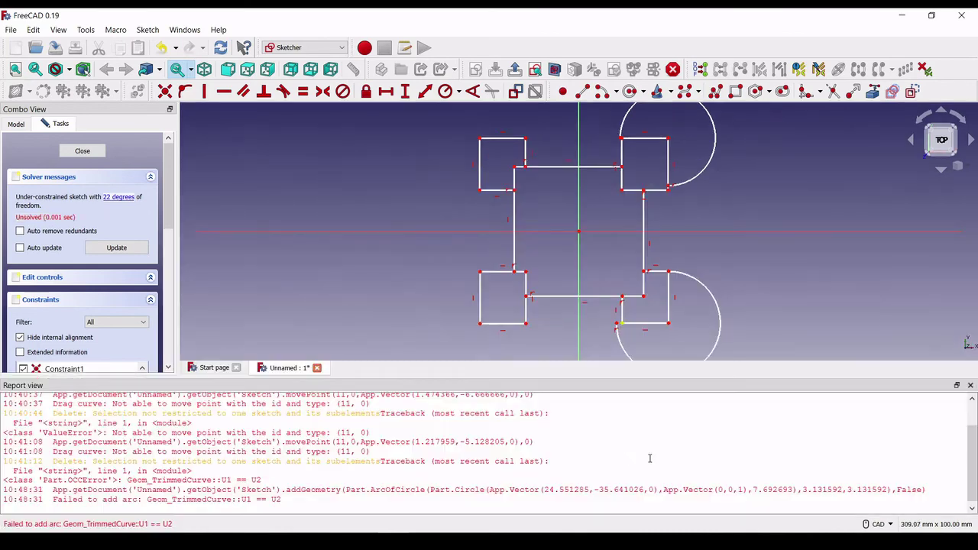
pyautogui.click(970, 385)
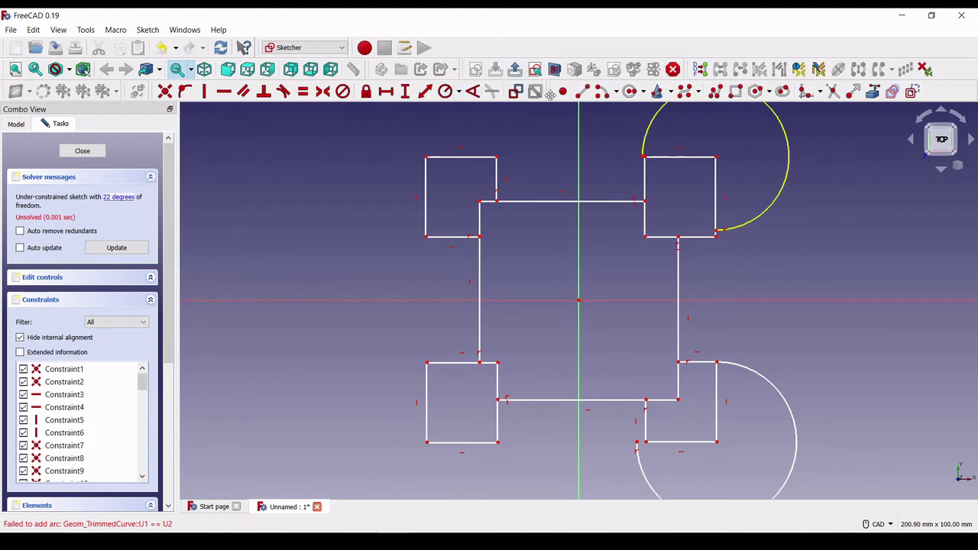
# Draw an arc centred on the bottom-left square's corner, cancelling the extra arc
pyautogui.click(601, 92)
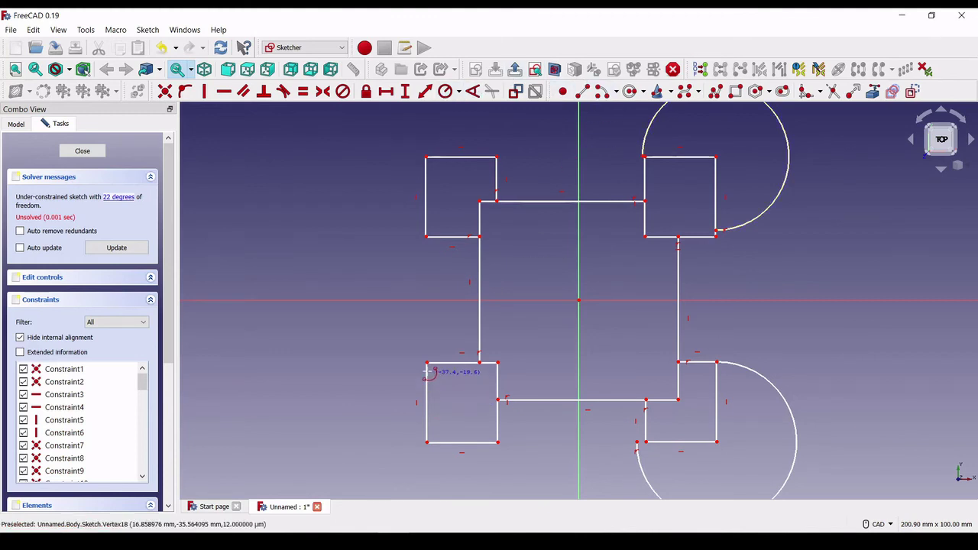
pyautogui.click(426, 442)
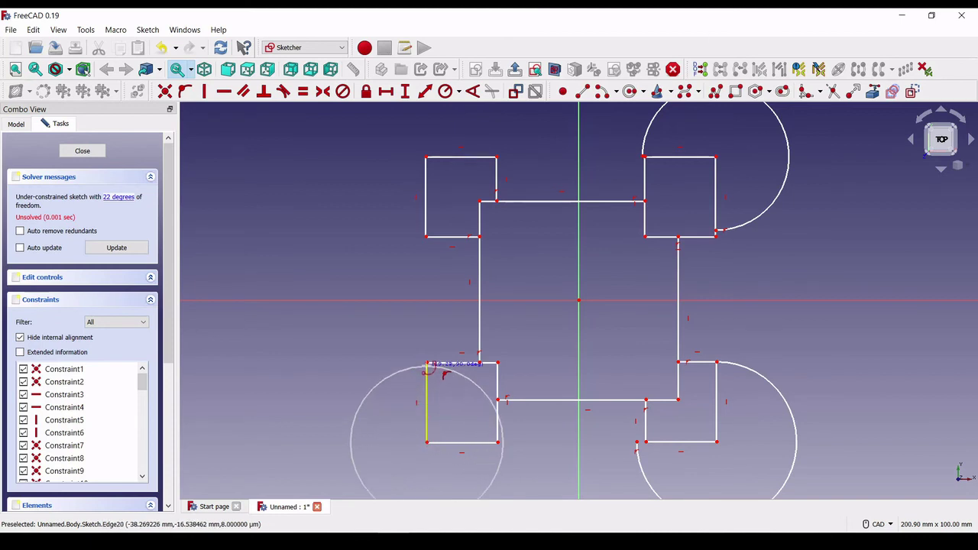
pyautogui.click(426, 363)
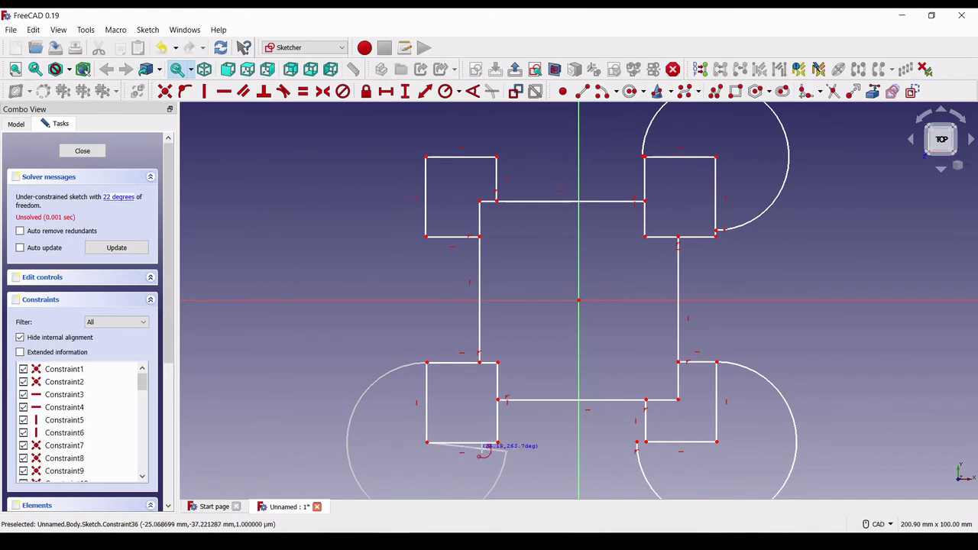
pyautogui.click(507, 446)
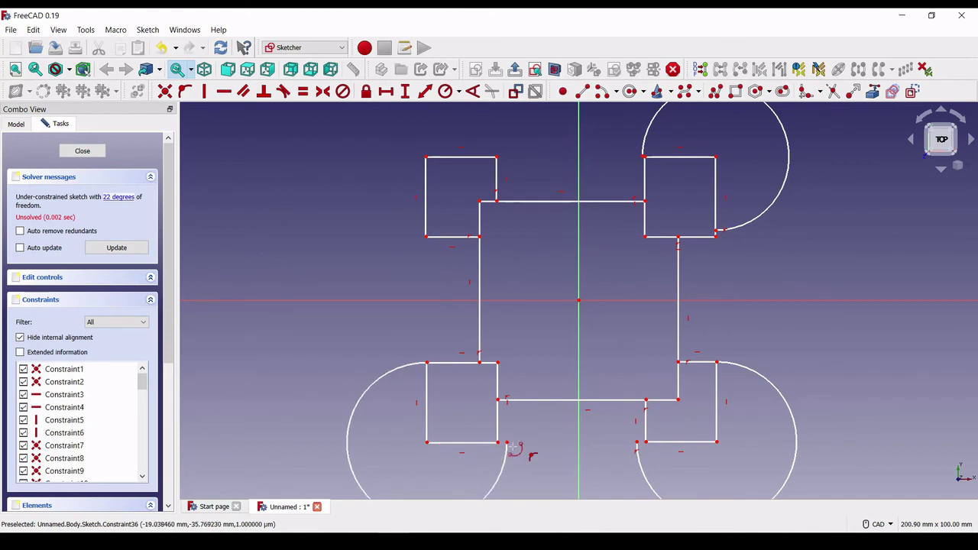
pyautogui.click(507, 443)
pyautogui.press('Escape')
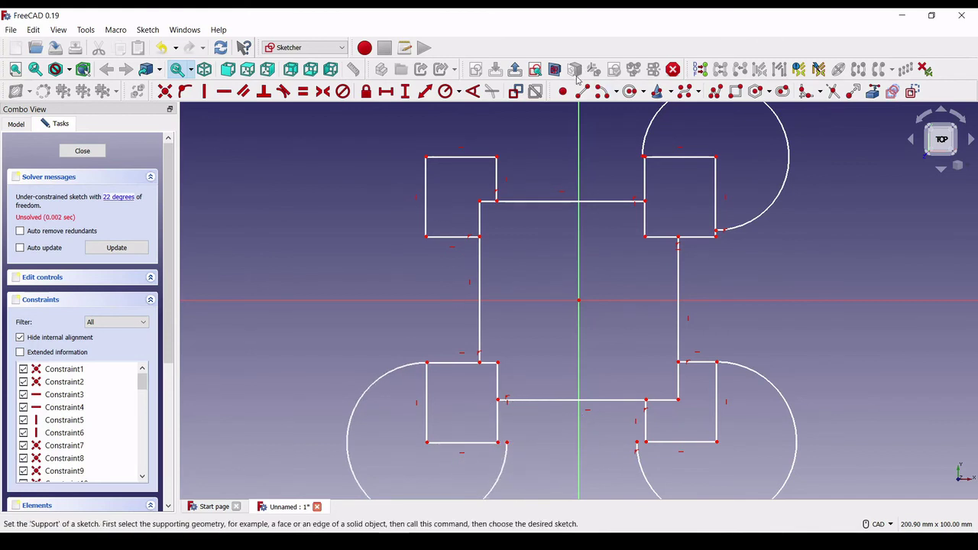
# Draw an arc centred on the top-left square's corner, from its bottom-left to top-right corner
pyautogui.click(600, 92)
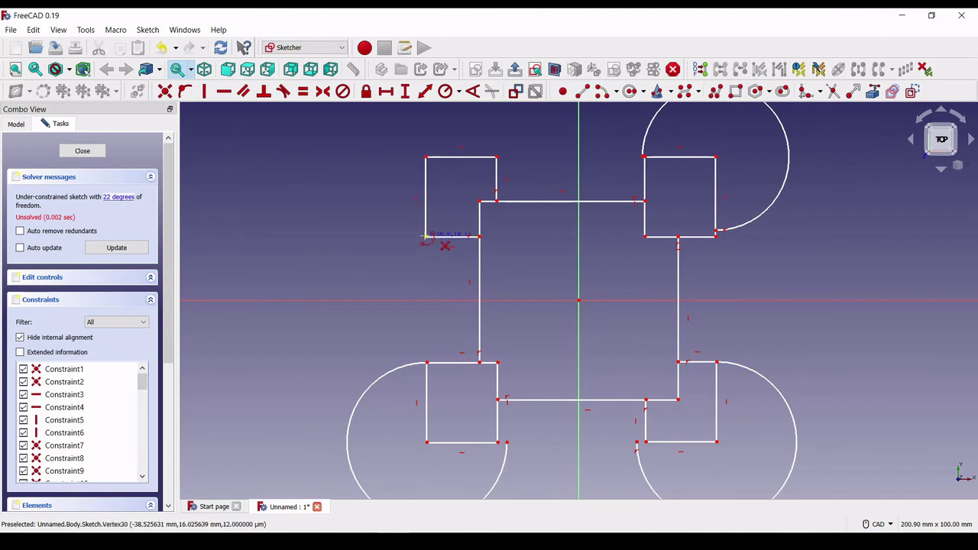
pyautogui.click(425, 157)
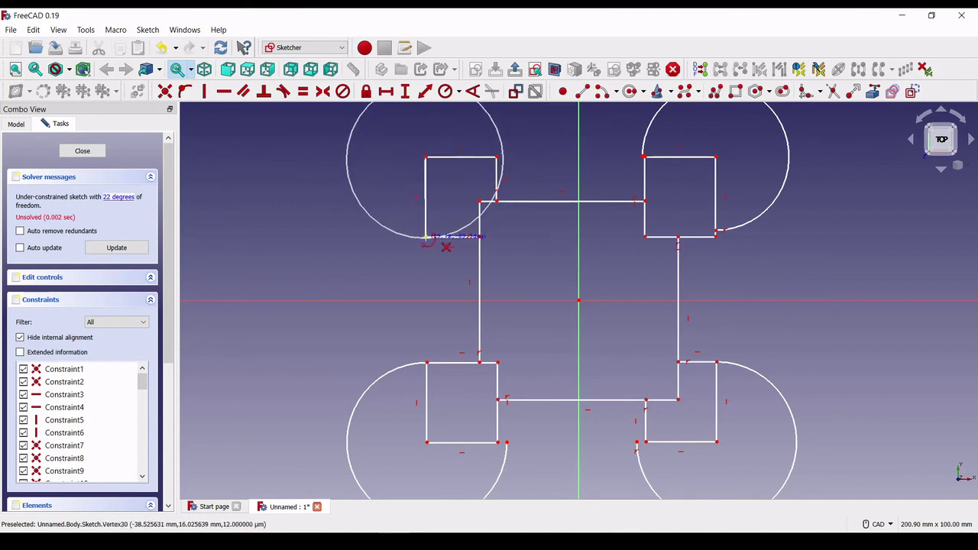
pyautogui.click(425, 236)
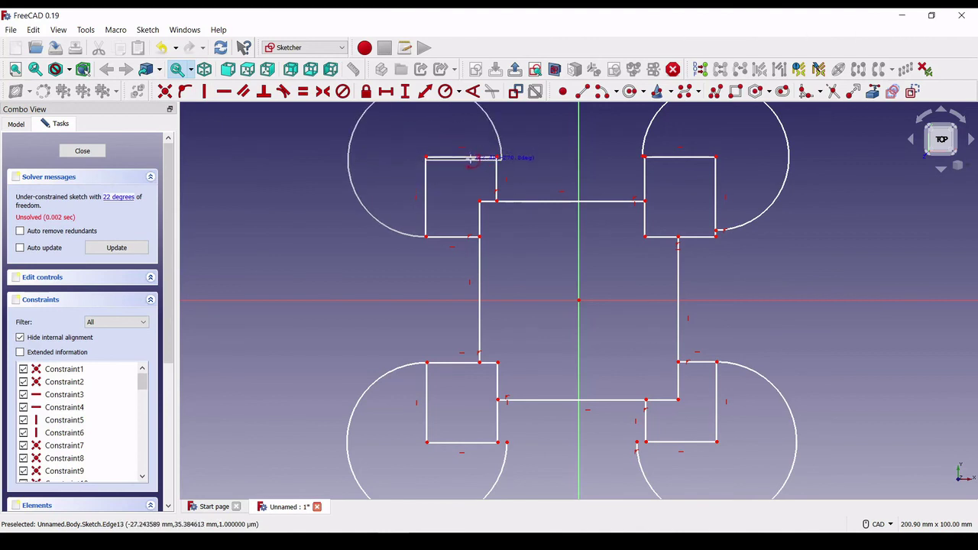
pyautogui.click(470, 158)
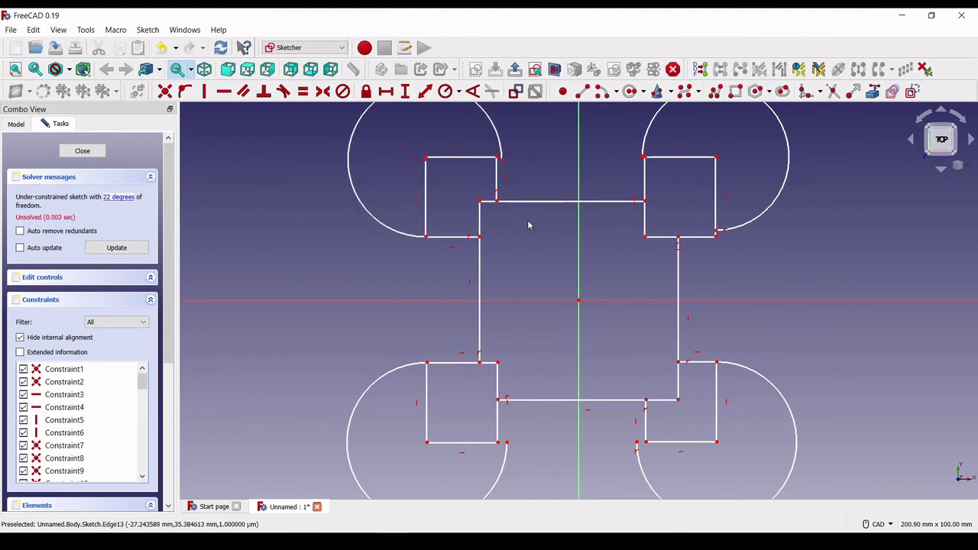